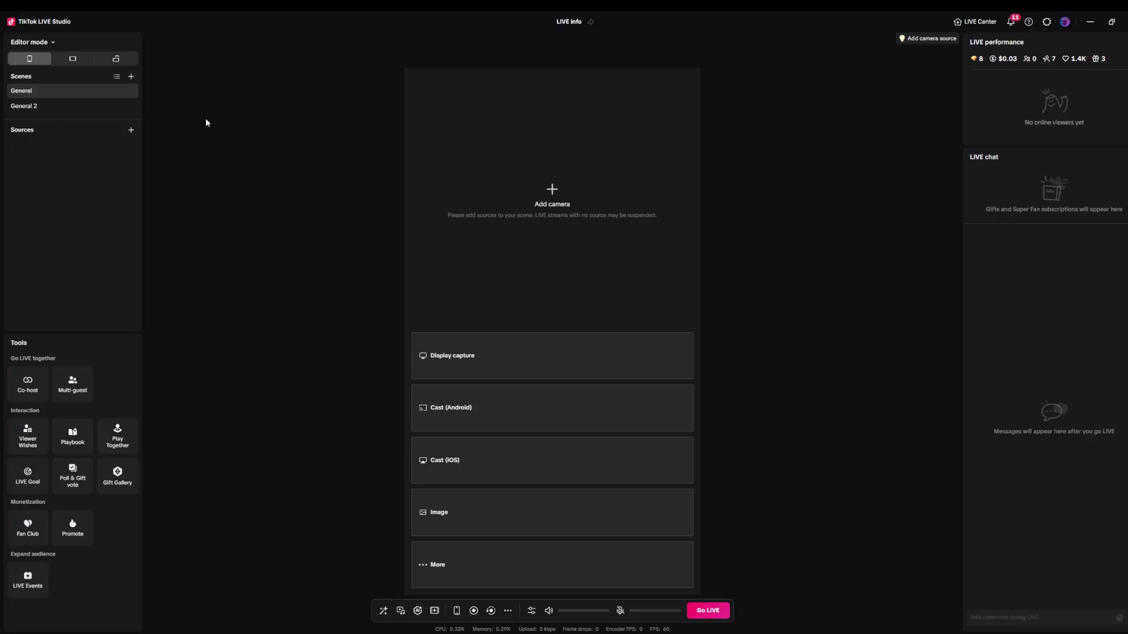
View the dual and landscape layouts of the scene editor
left_click(116, 64)
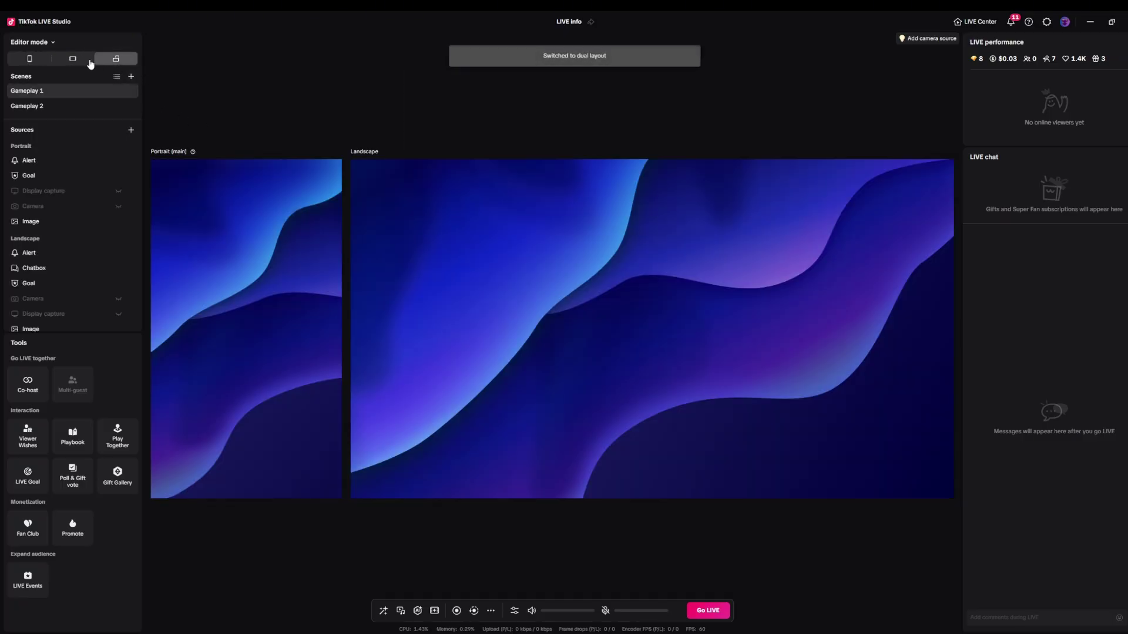
left_click(76, 58)
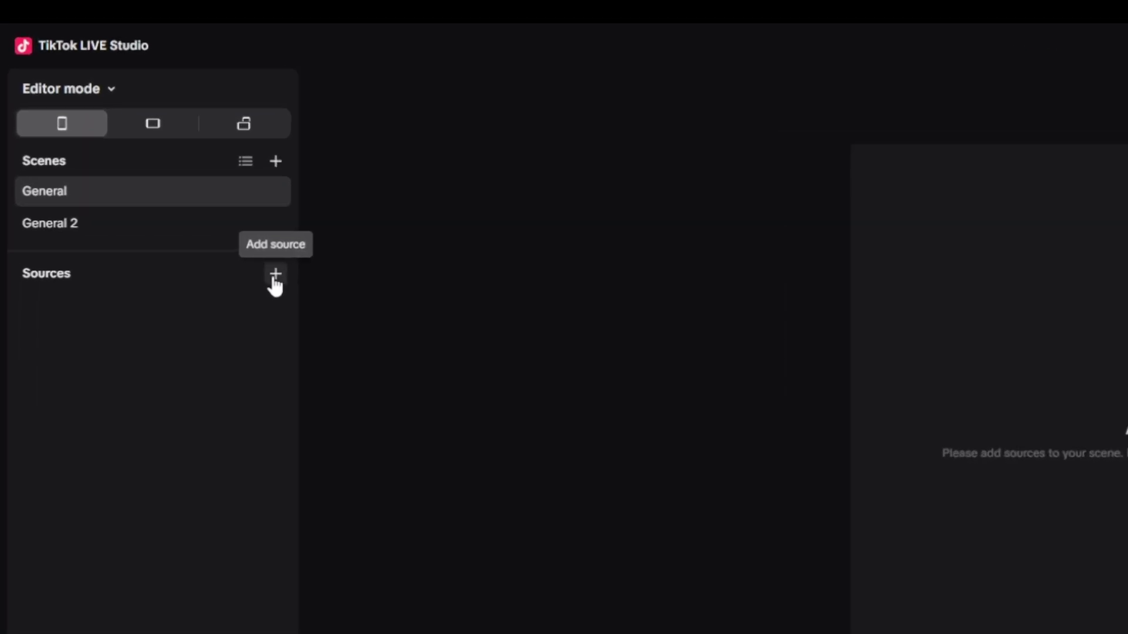
Start a new camera source in the portrait General scene and choose Insta360 Link 2C as its camera
left_click(275, 273)
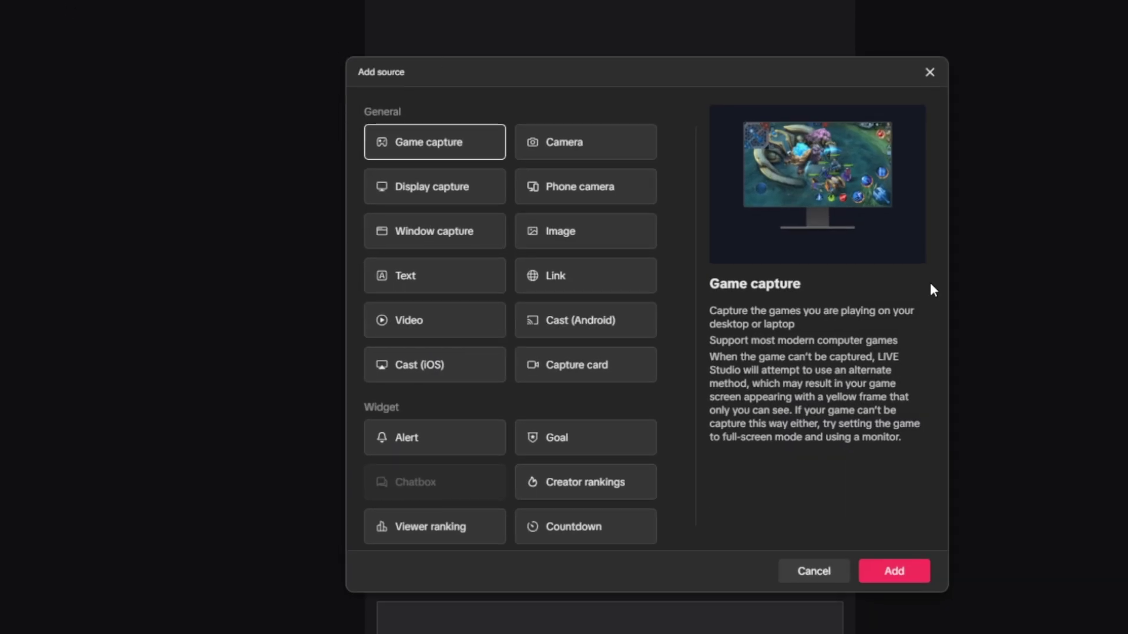
left_click(564, 152)
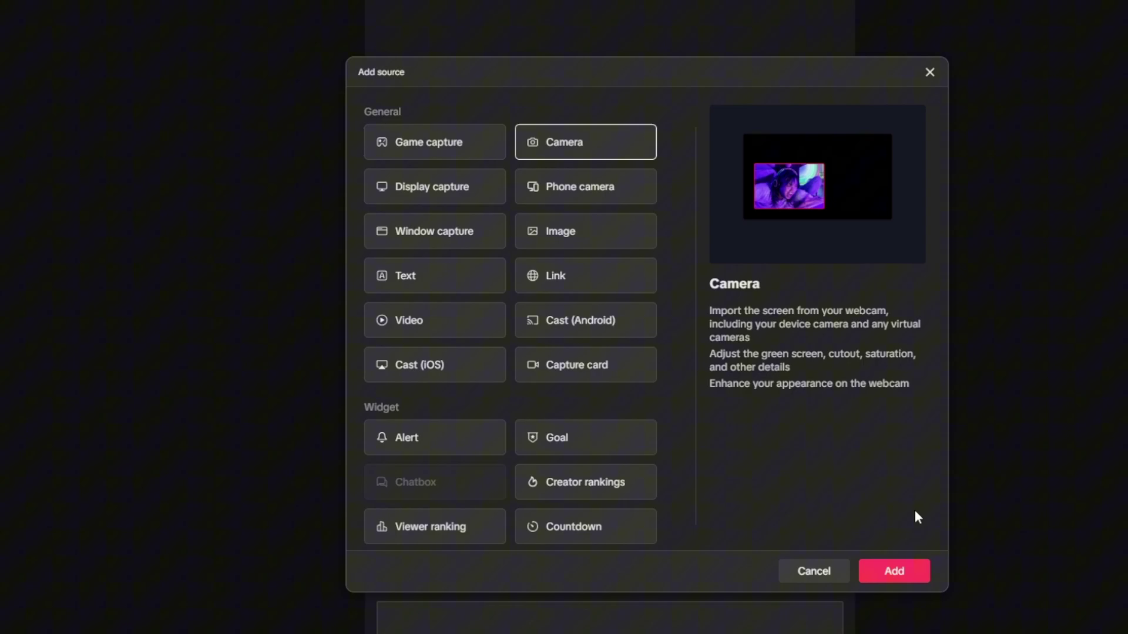
left_click(893, 573)
left_click(353, 318)
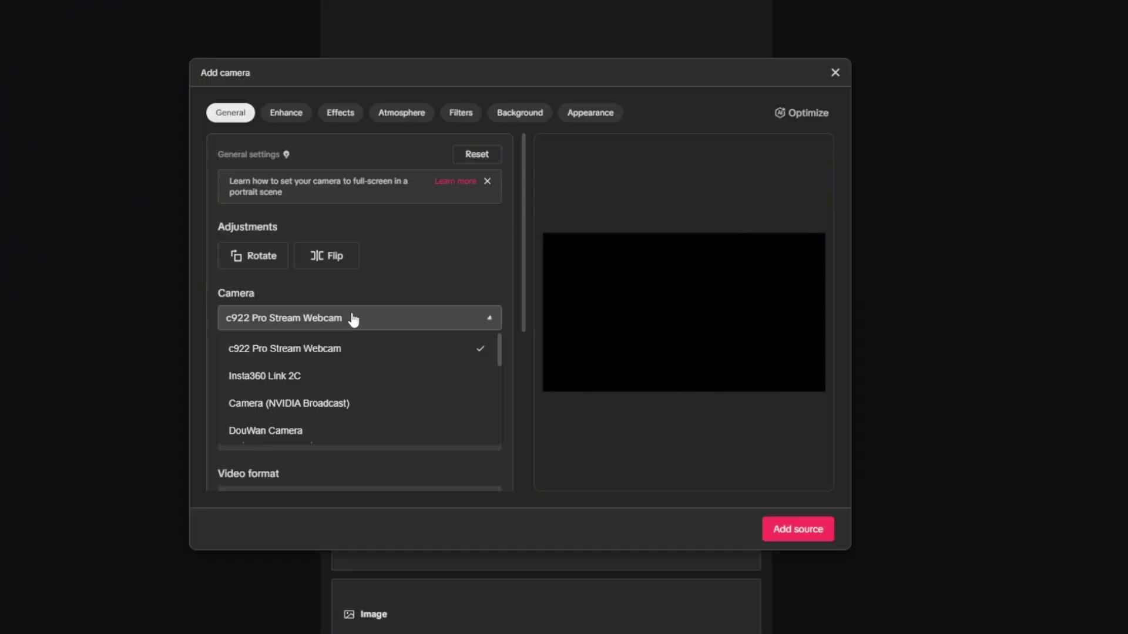
left_click(295, 376)
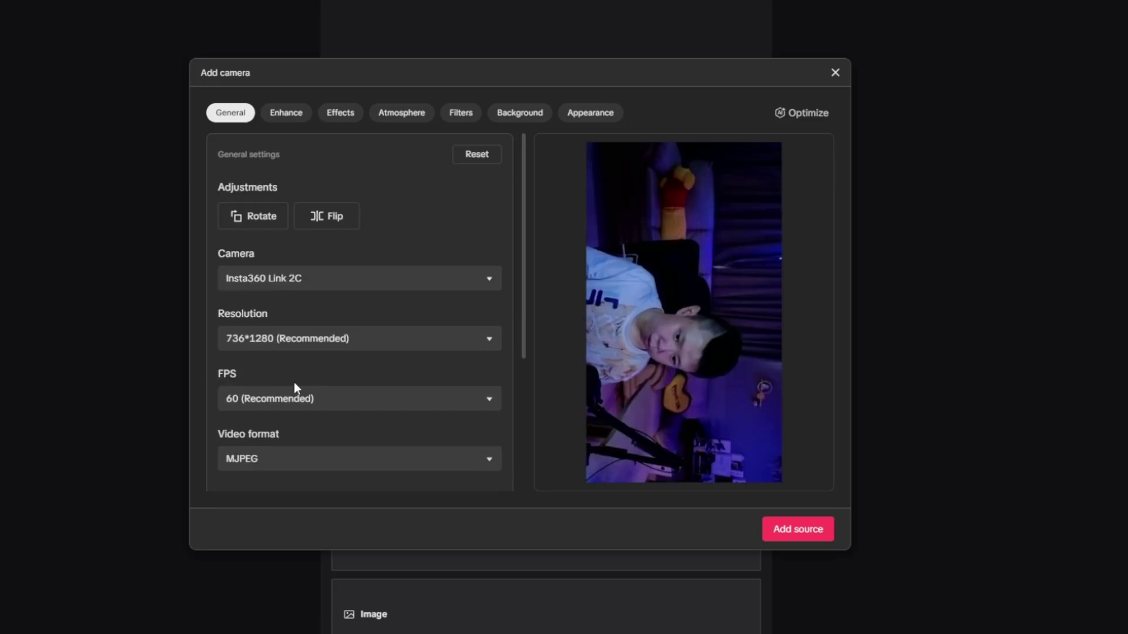
Set the camera's resolution to 1920*1080 and flip its image
left_click(253, 341)
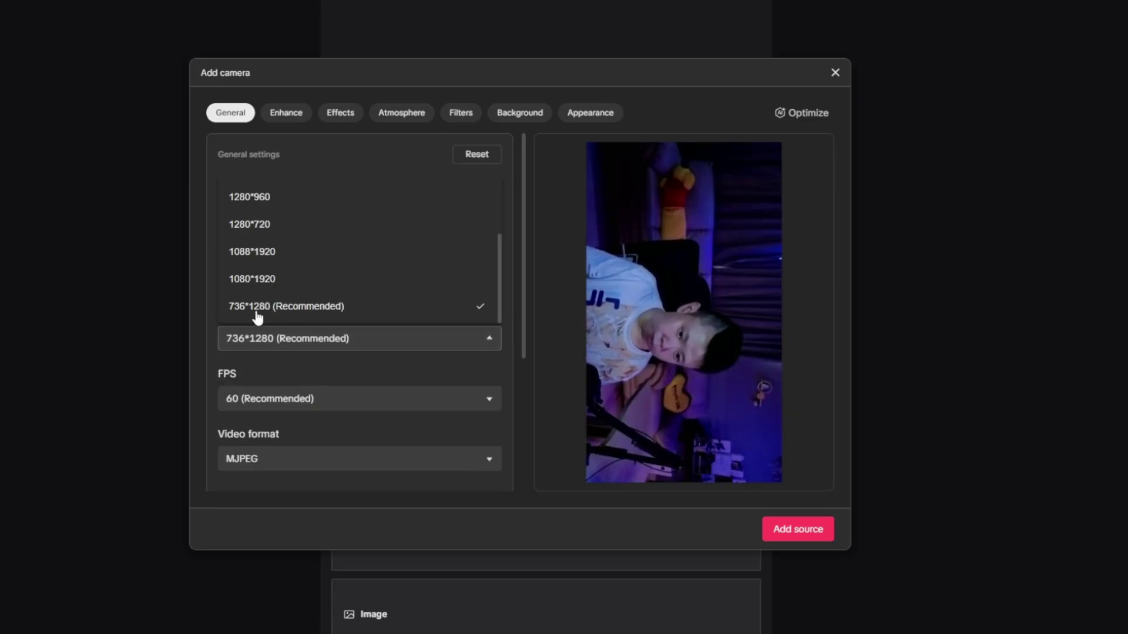
scroll(267, 293, "up", 3)
left_click(275, 273)
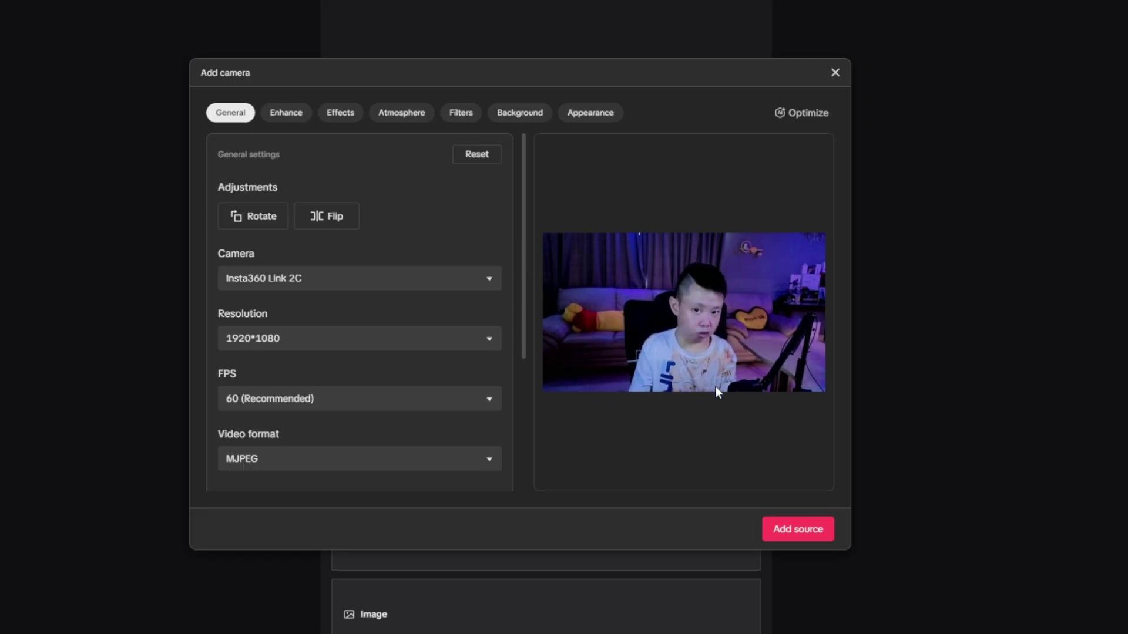
left_click(329, 216)
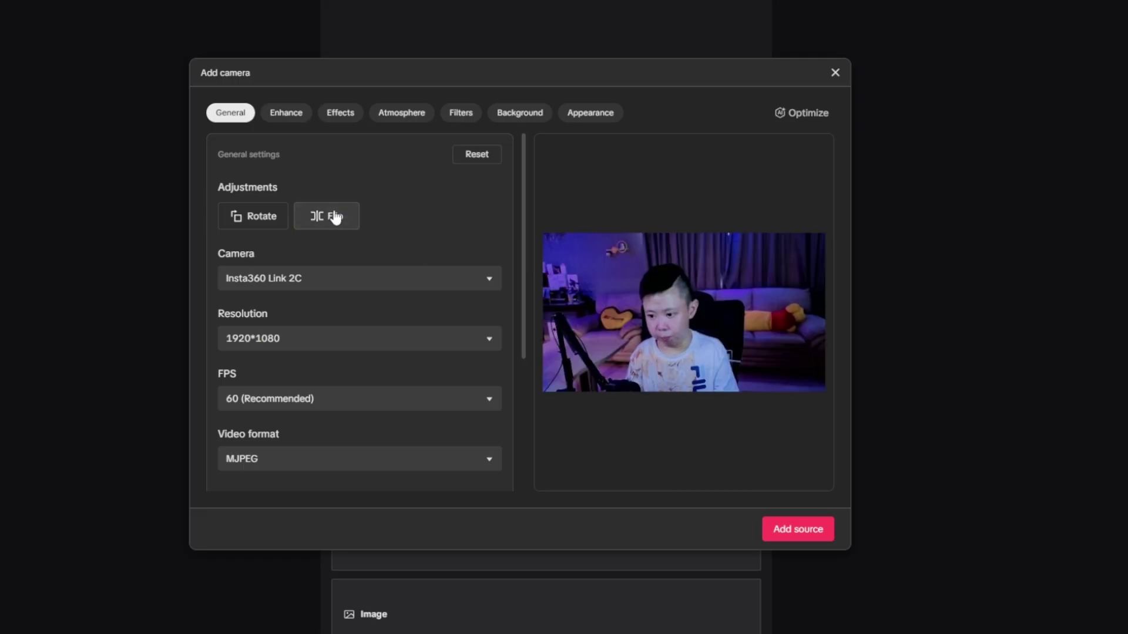
Check the camera's video format options and expand its additional settings to examine the image, white balance and focal length controls
scroll(237, 291, "down", 3)
left_click(247, 322)
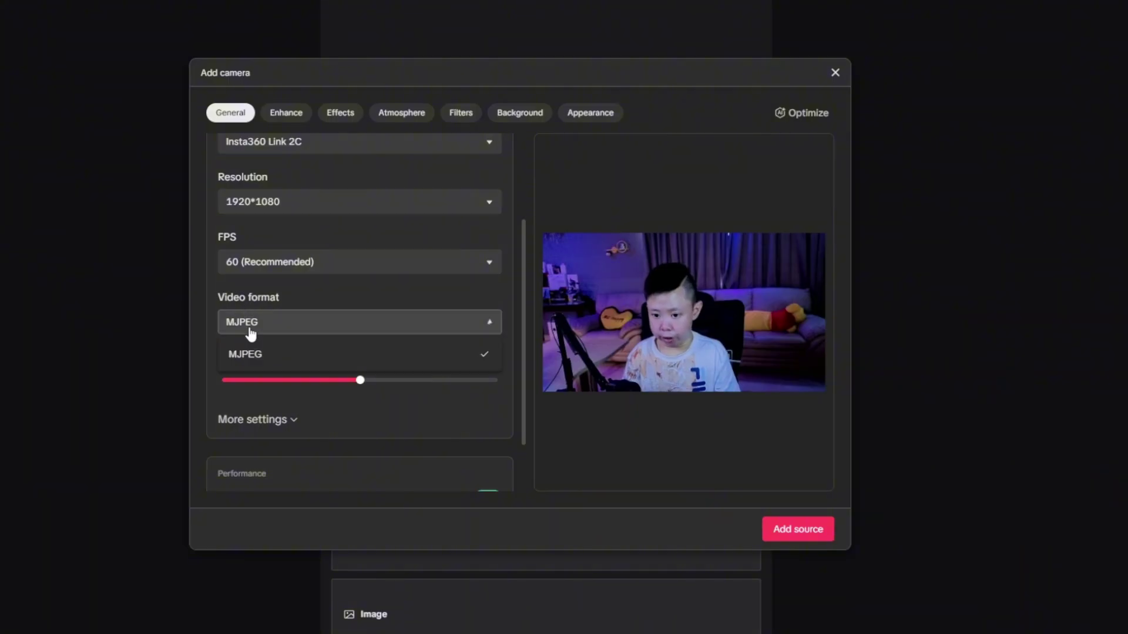
left_click(298, 285)
left_click(260, 420)
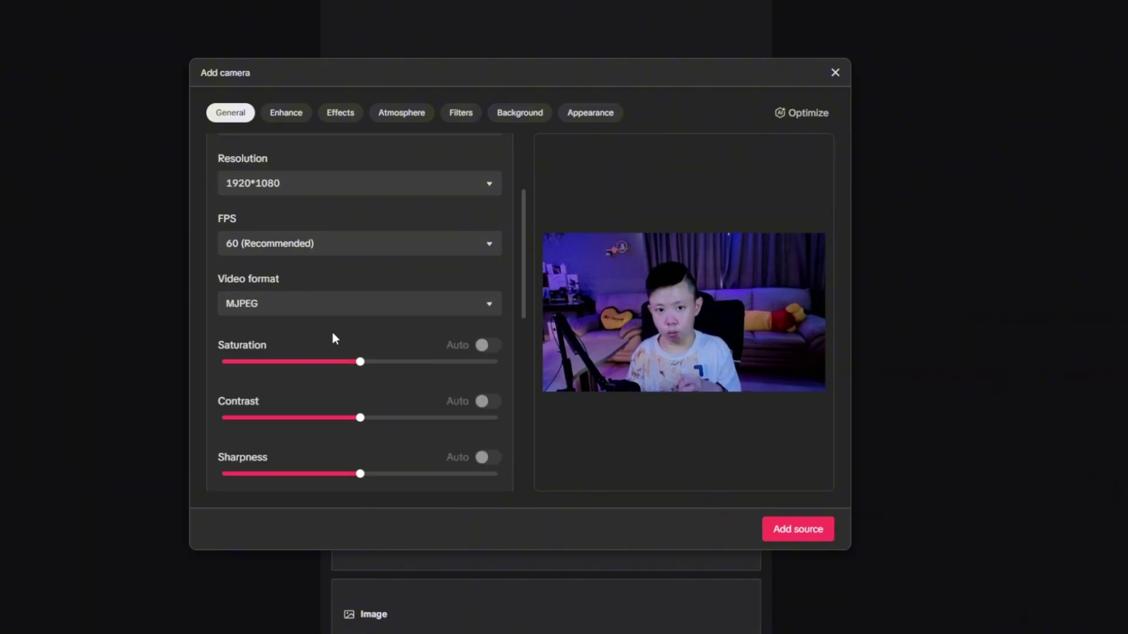
scroll(333, 338, "down", 4)
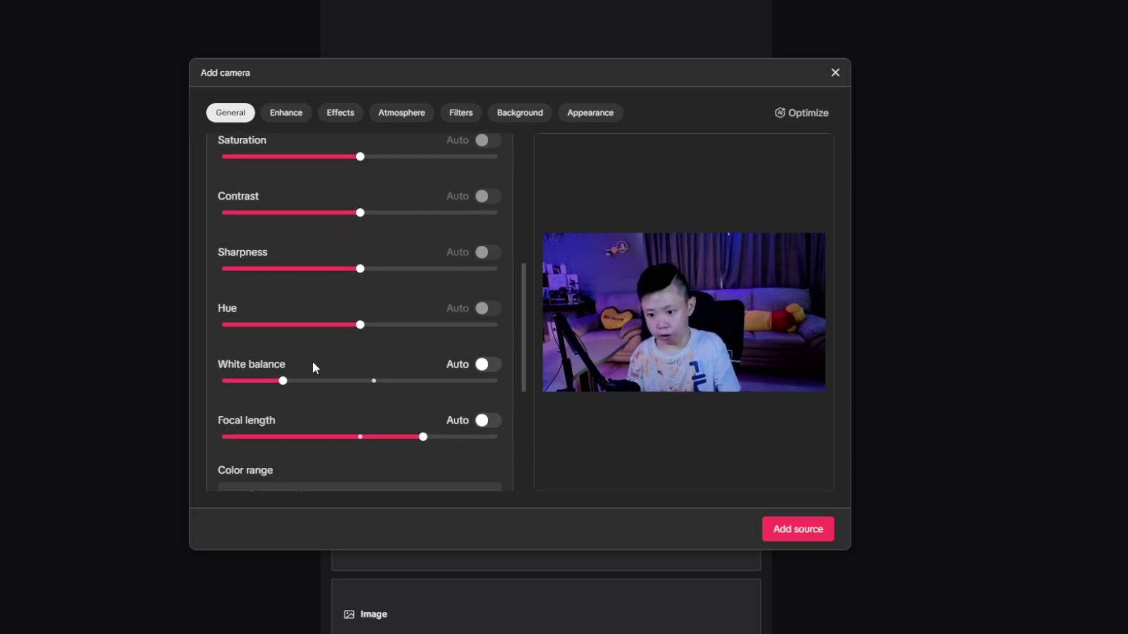
scroll(329, 317, "up", 2)
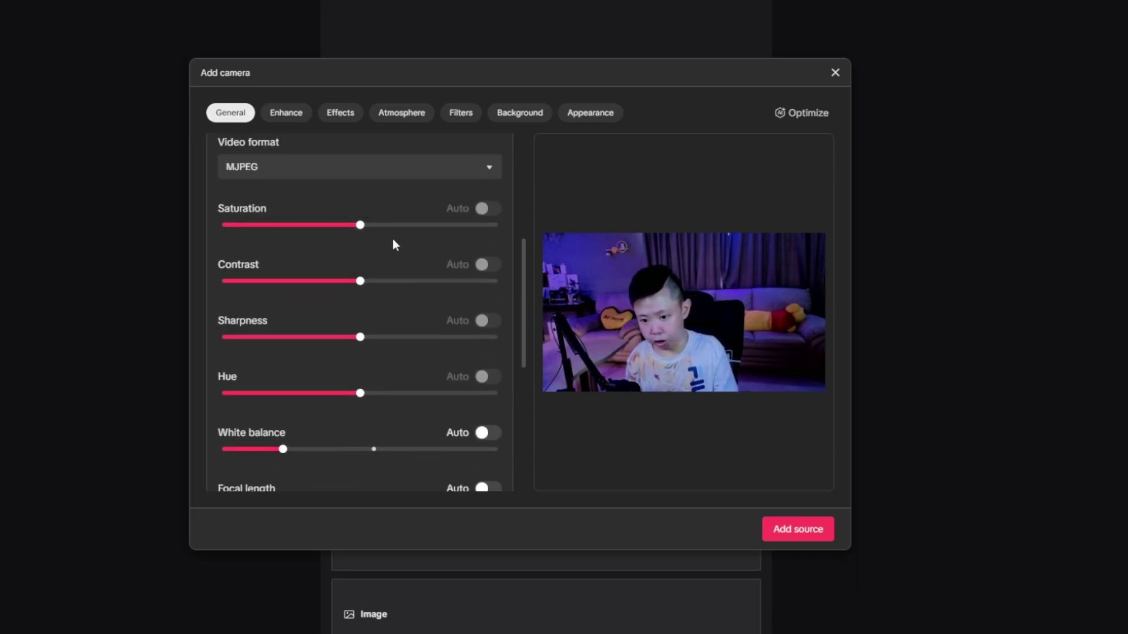
scroll(320, 367, "down", 1)
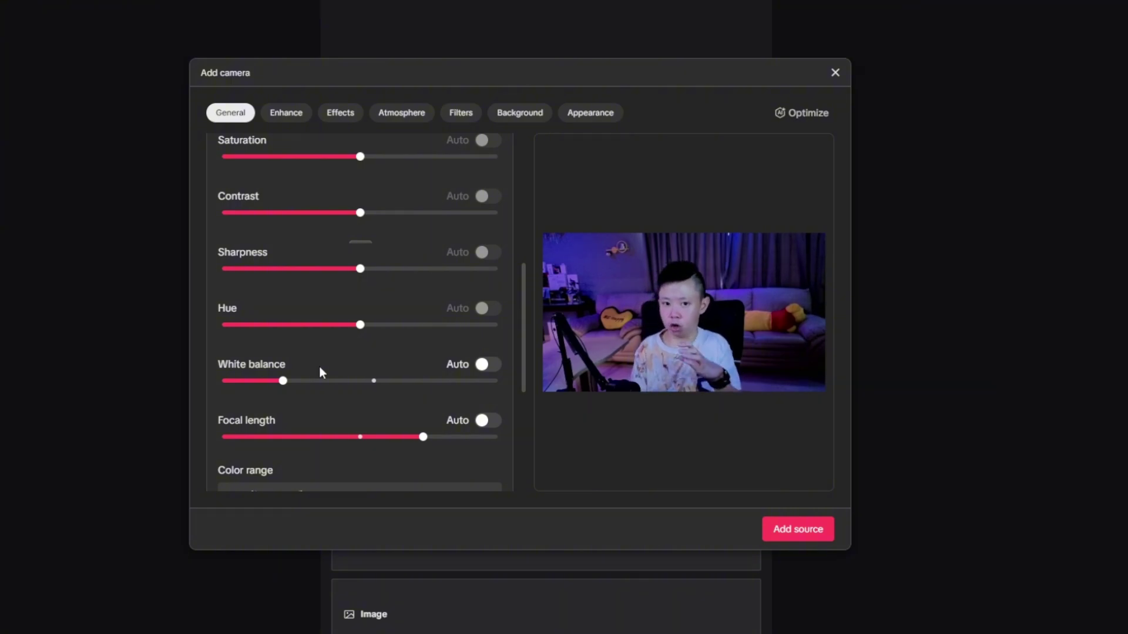
scroll(294, 396, "down", 2)
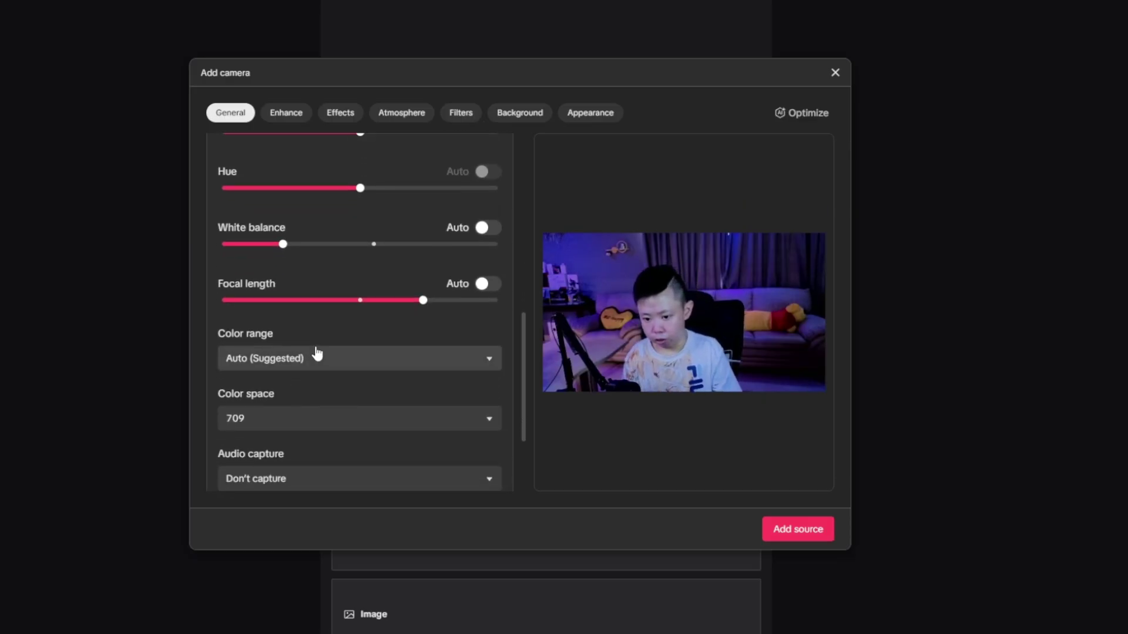
Set the camera's color range to Full and its color space to 709
left_click(317, 358)
left_click(277, 429)
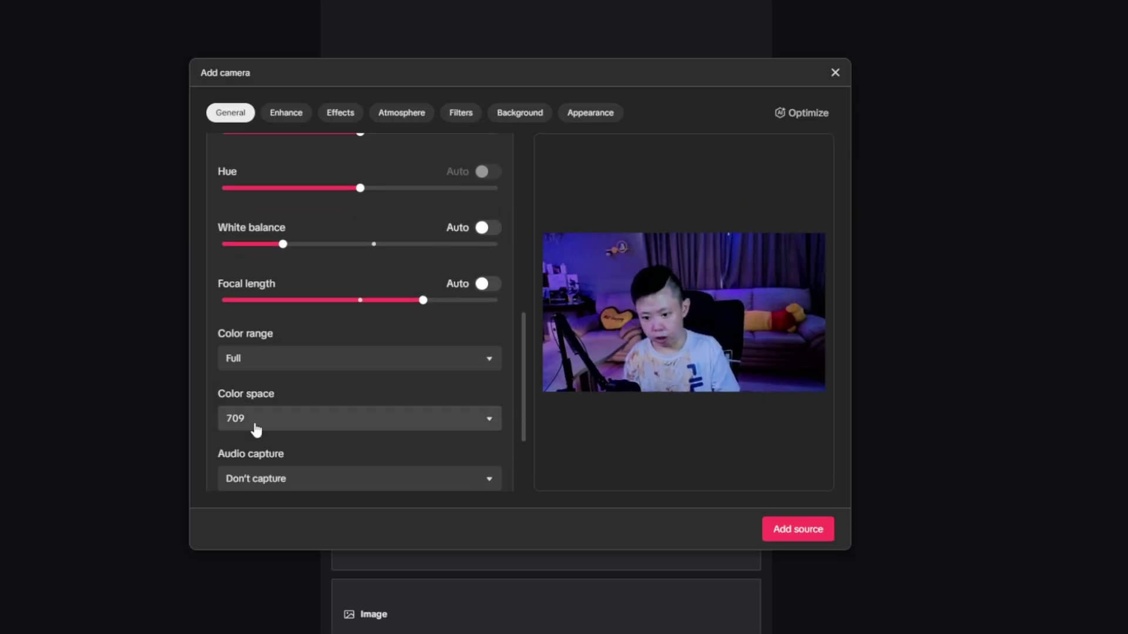
left_click(256, 427)
left_click(264, 368)
scroll(285, 388, "down", 1)
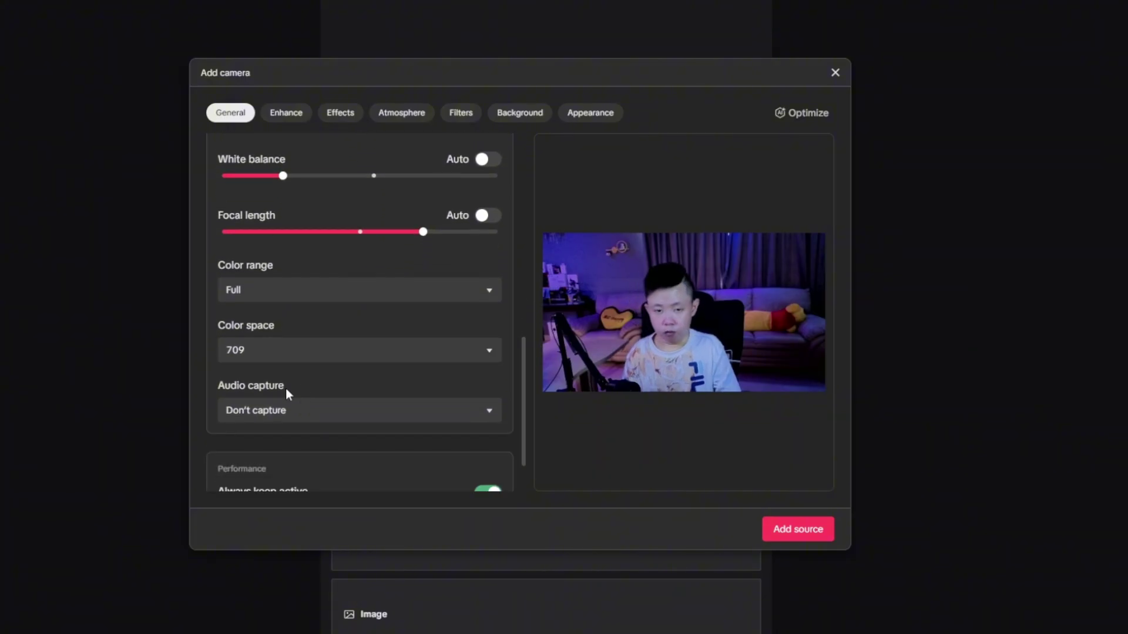
scroll(285, 389, "down", 1)
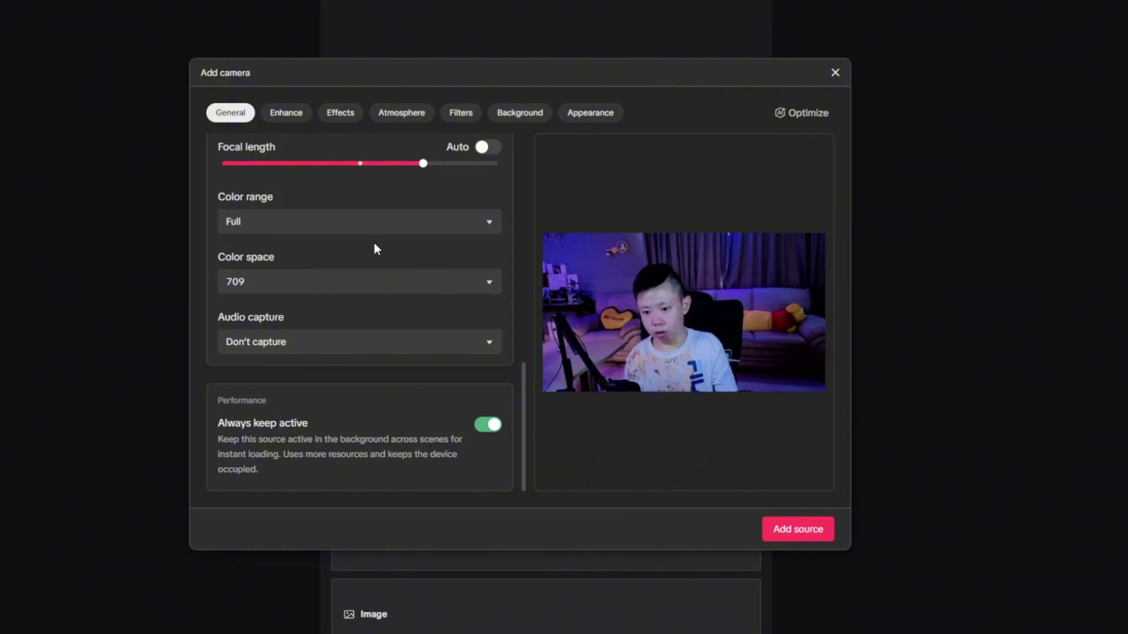
View the camera's Enhance and Filters options without changing the frame rate, and add the camera source to the scene
left_click(275, 115)
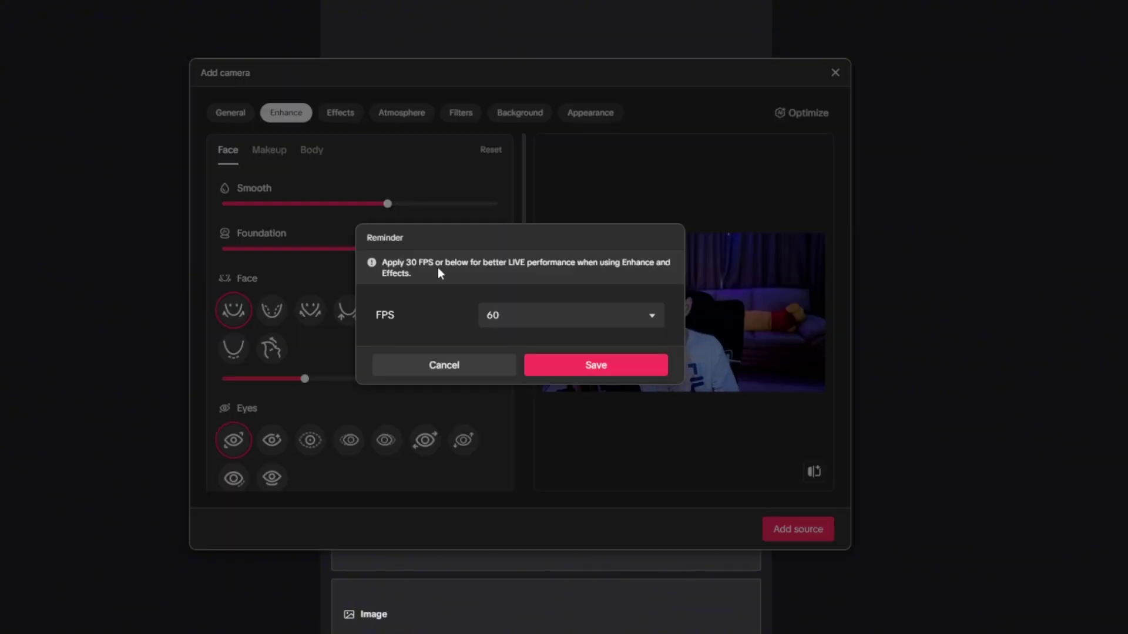
left_click(444, 366)
left_click(452, 120)
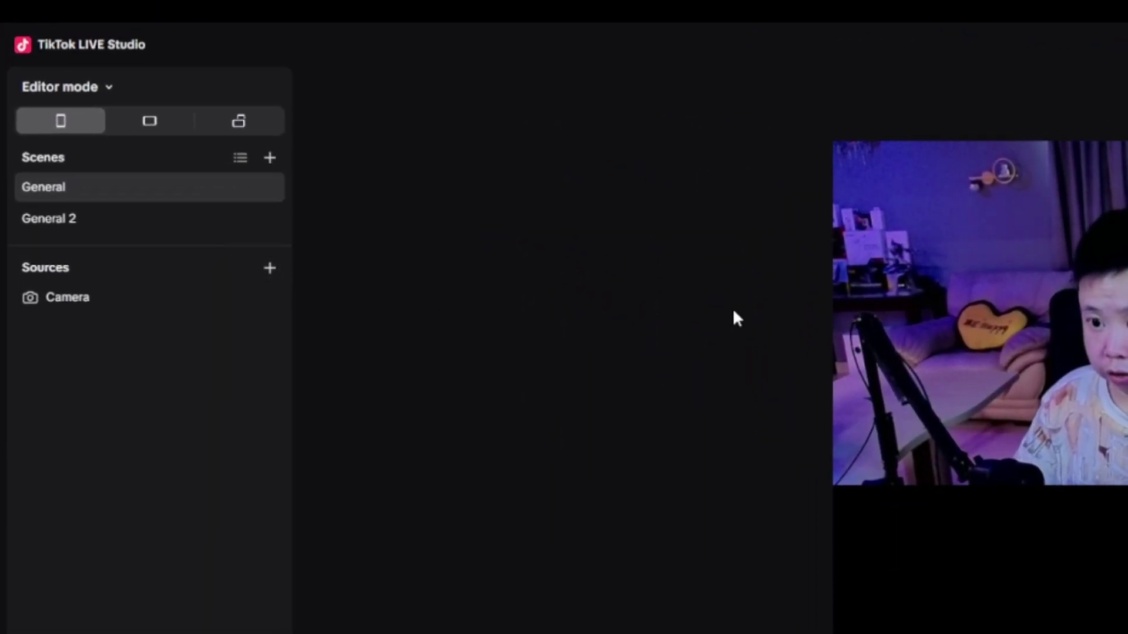
Add a game capture source that captures the selected game cod.exe Call of Duty
left_click(932, 335)
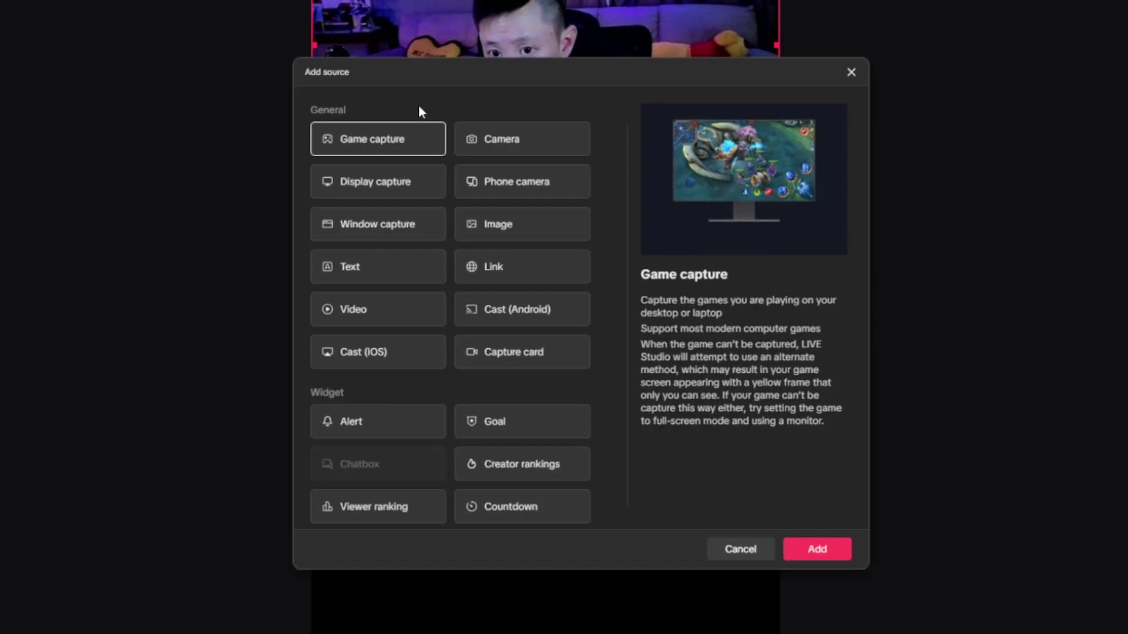
left_click(811, 561)
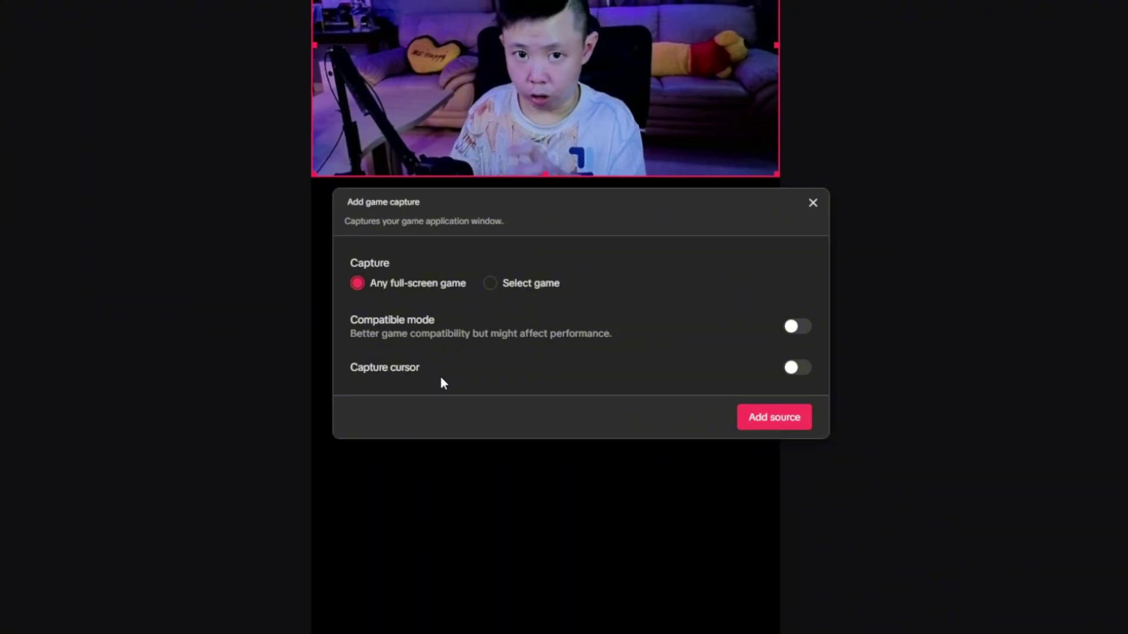
left_click(500, 284)
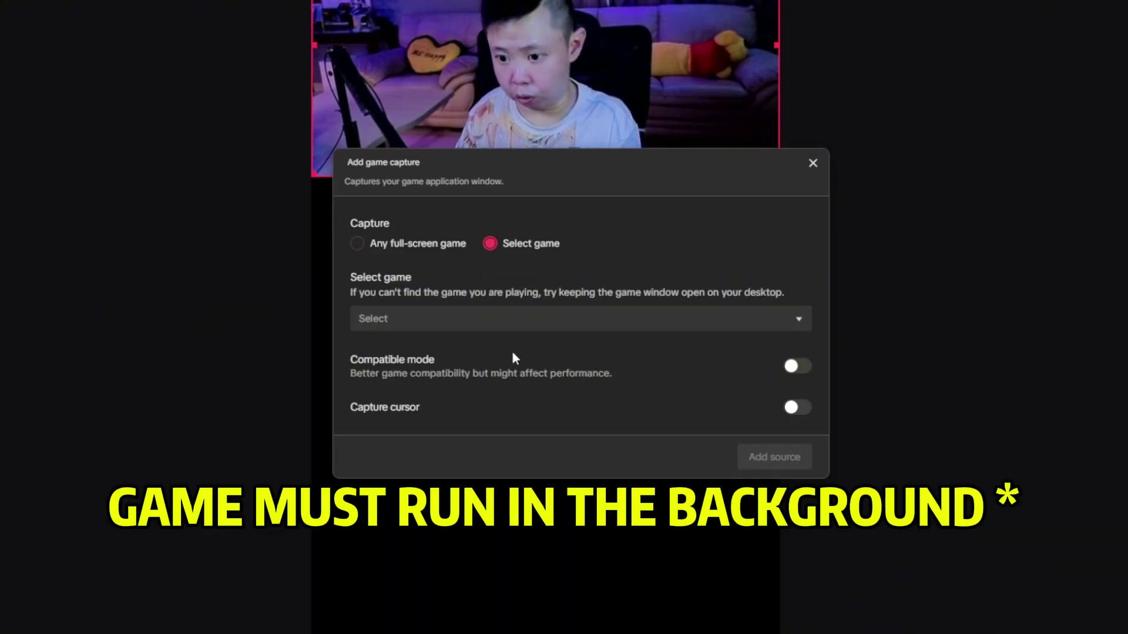
left_click(521, 323)
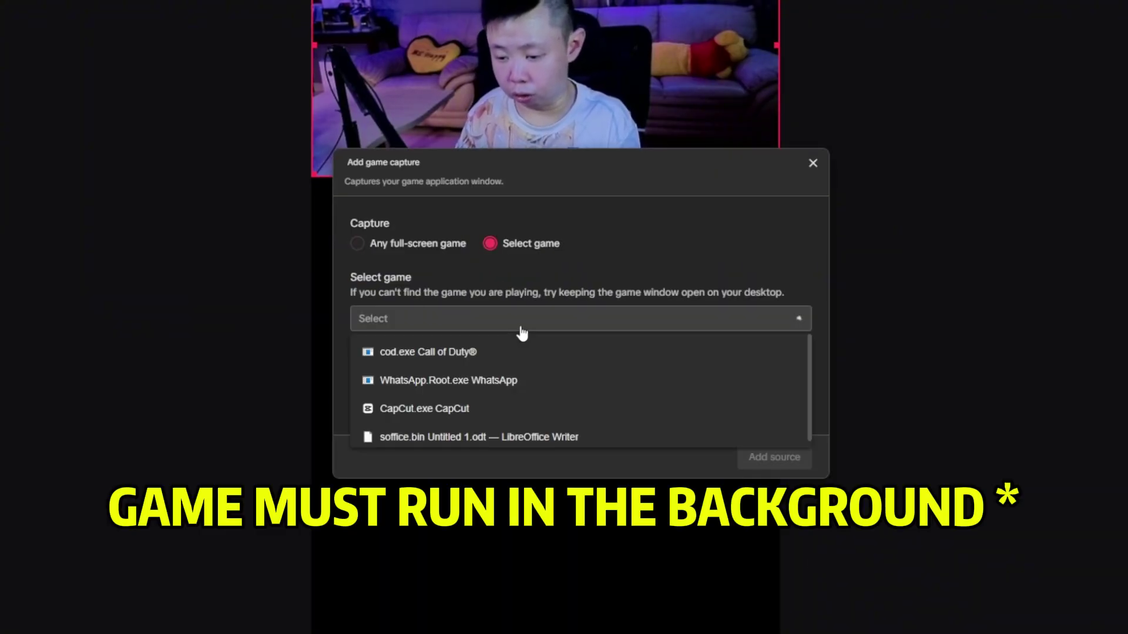
left_click(499, 356)
left_click(790, 470)
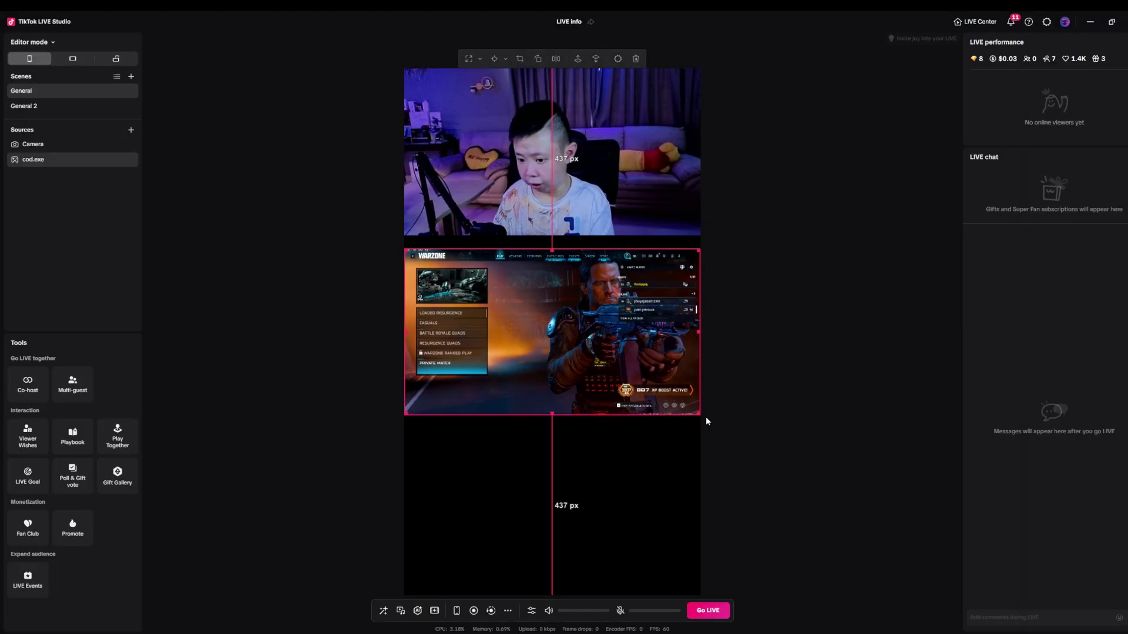
Enlarge the game capture to fill the canvas below the camera, center it horizontally and close the gap to the camera image
left_click_drag(552, 414, 586, 593)
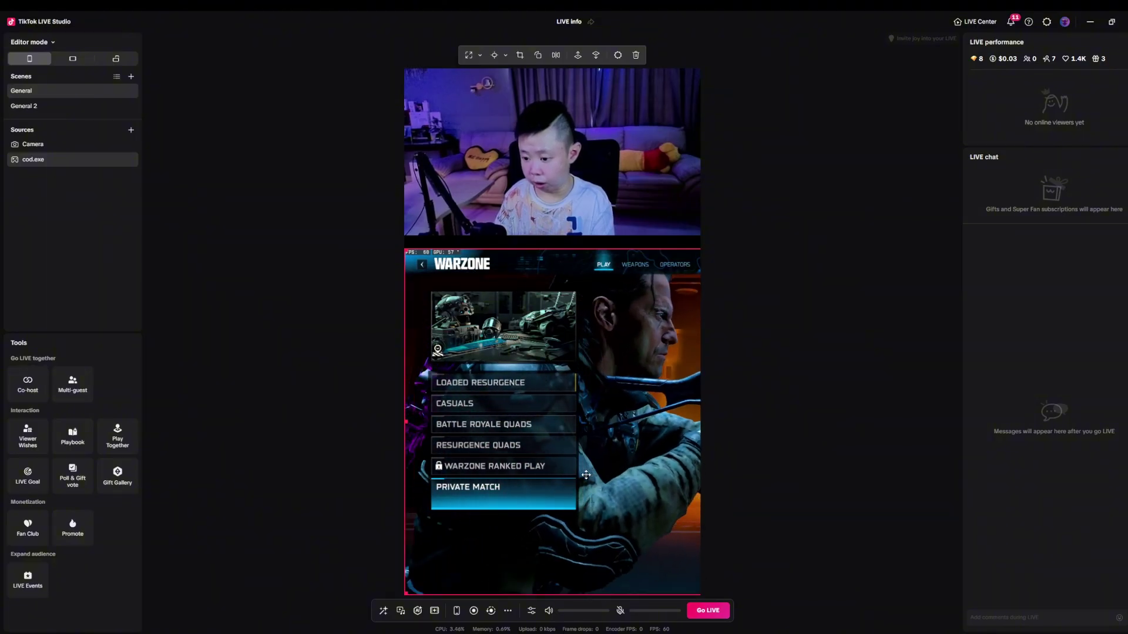
right_click(586, 474)
mouse_move(626, 471)
left_click(724, 494)
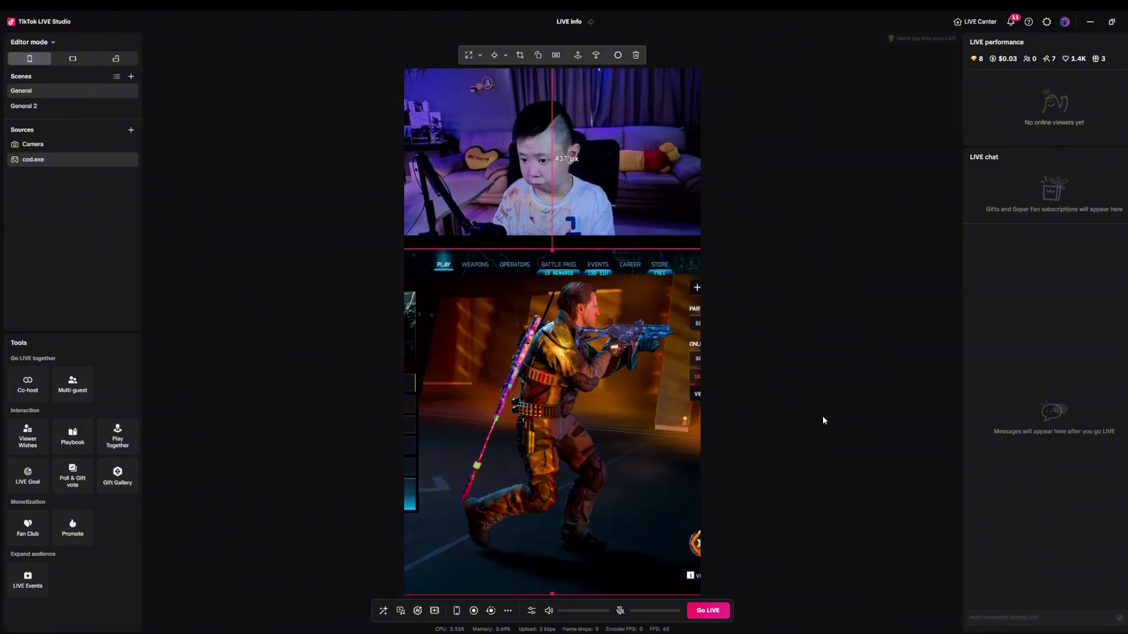
mouse_move(553, 598)
left_mouse_down()
mouse_move(574, 577)
mouse_move(552, 588)
left_mouse_up()
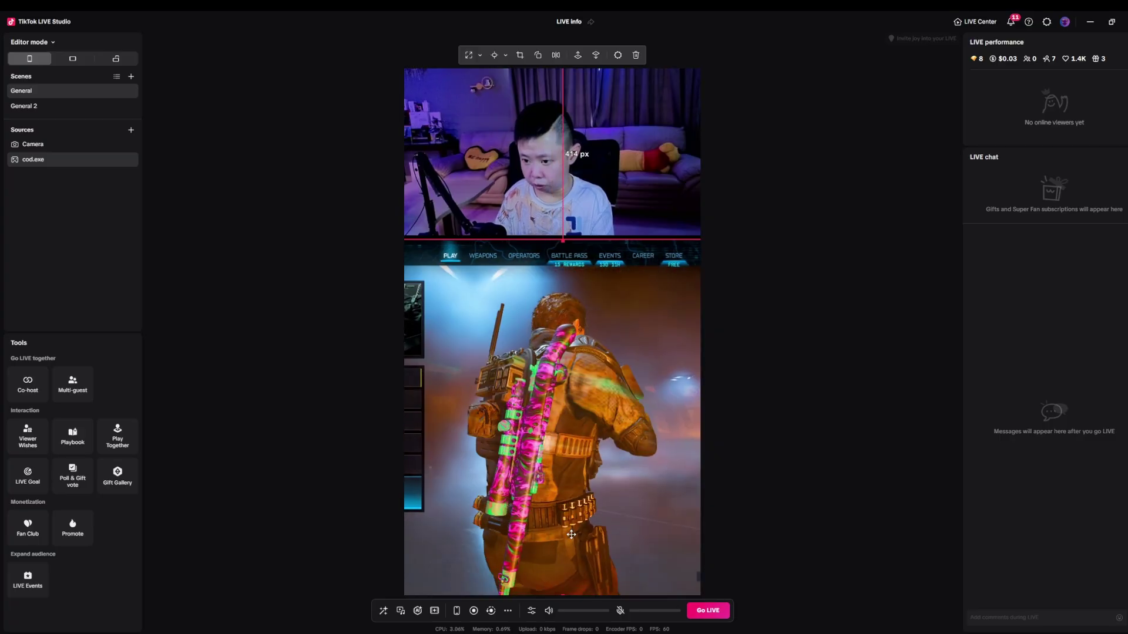
left_click(834, 367)
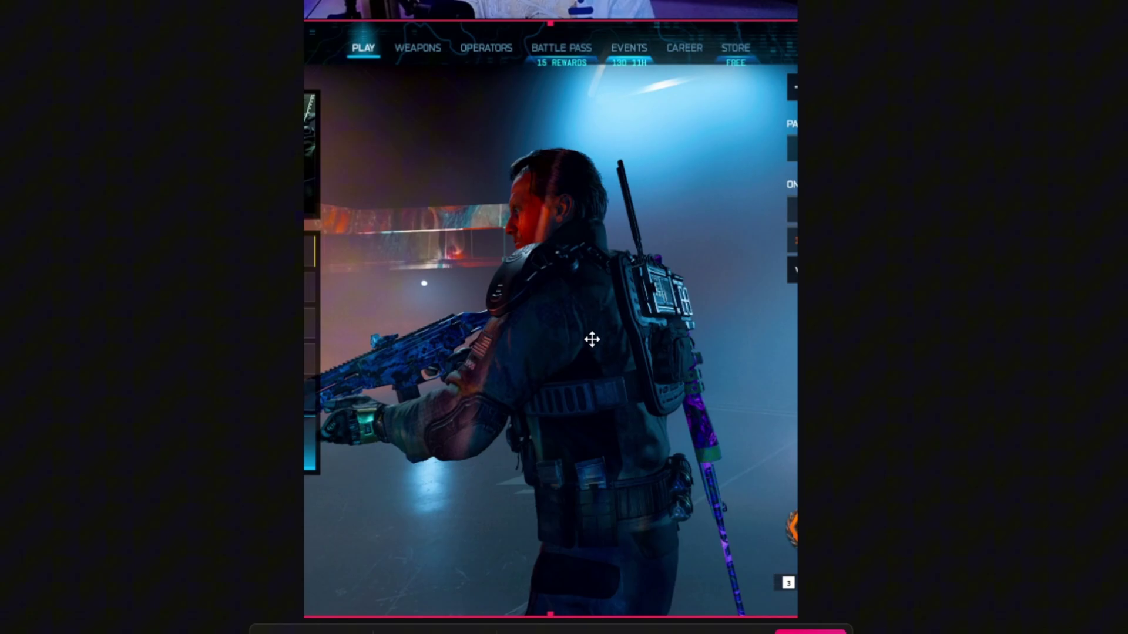
Open the advanced filters for the cod.exe game capture and view the filters that can be added
right_click(609, 338)
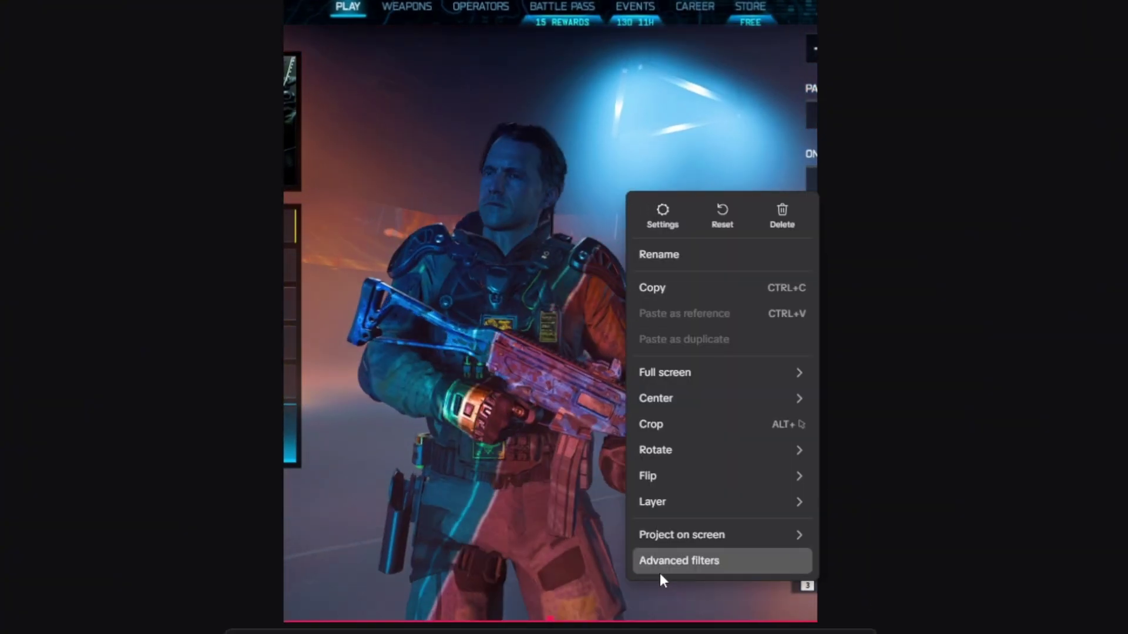
left_click(659, 570)
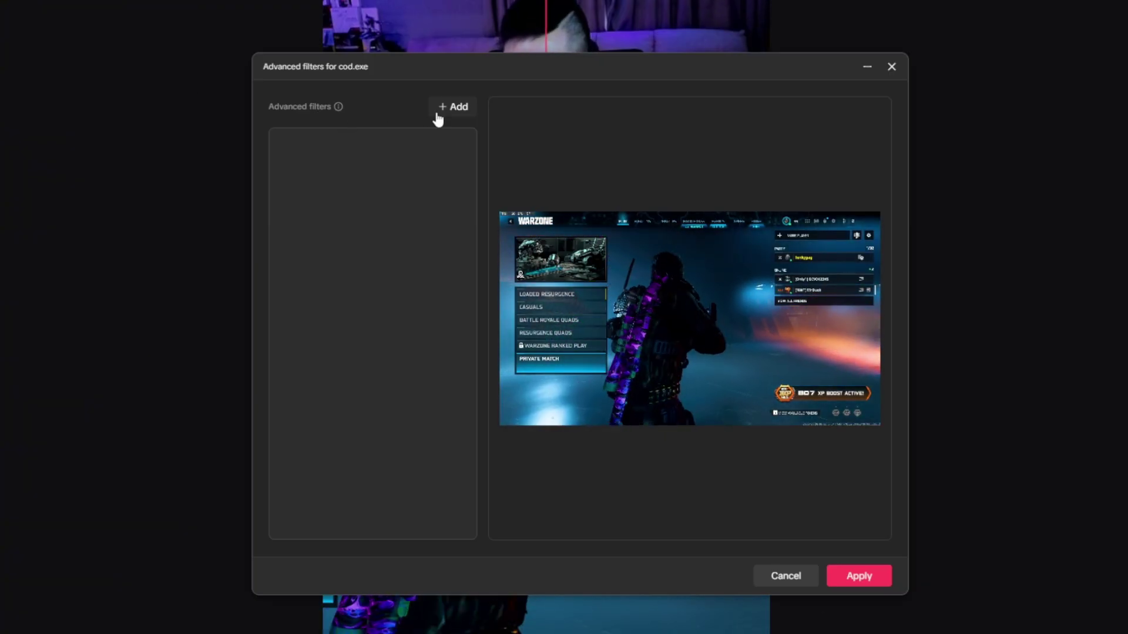
left_click(441, 114)
left_click(445, 138)
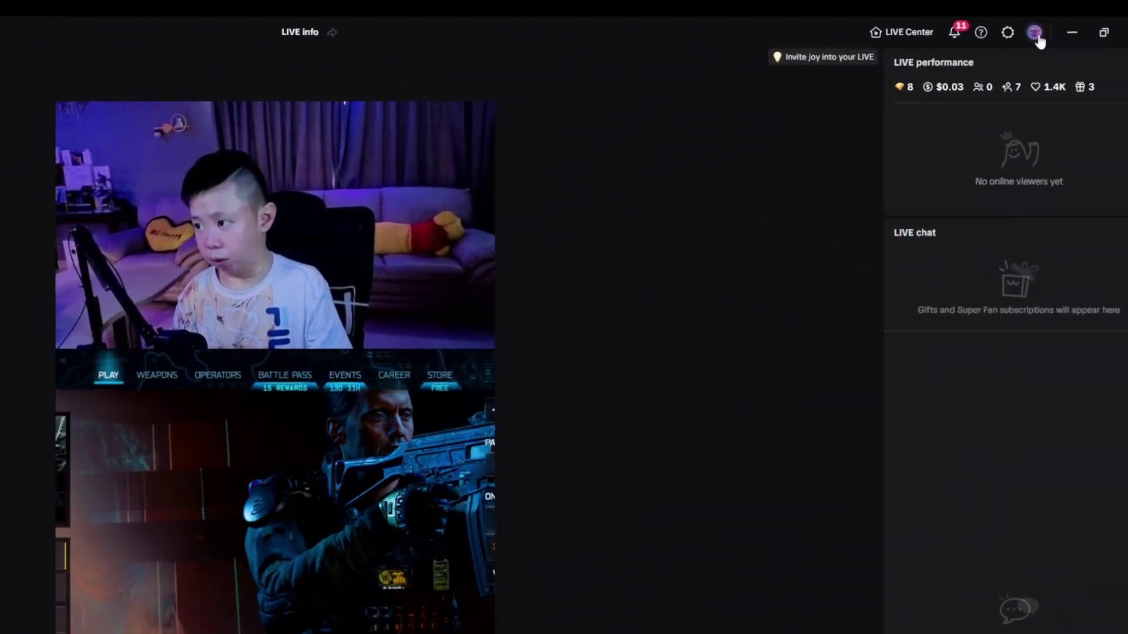
Open the account's LIVE access information
left_click(1035, 32)
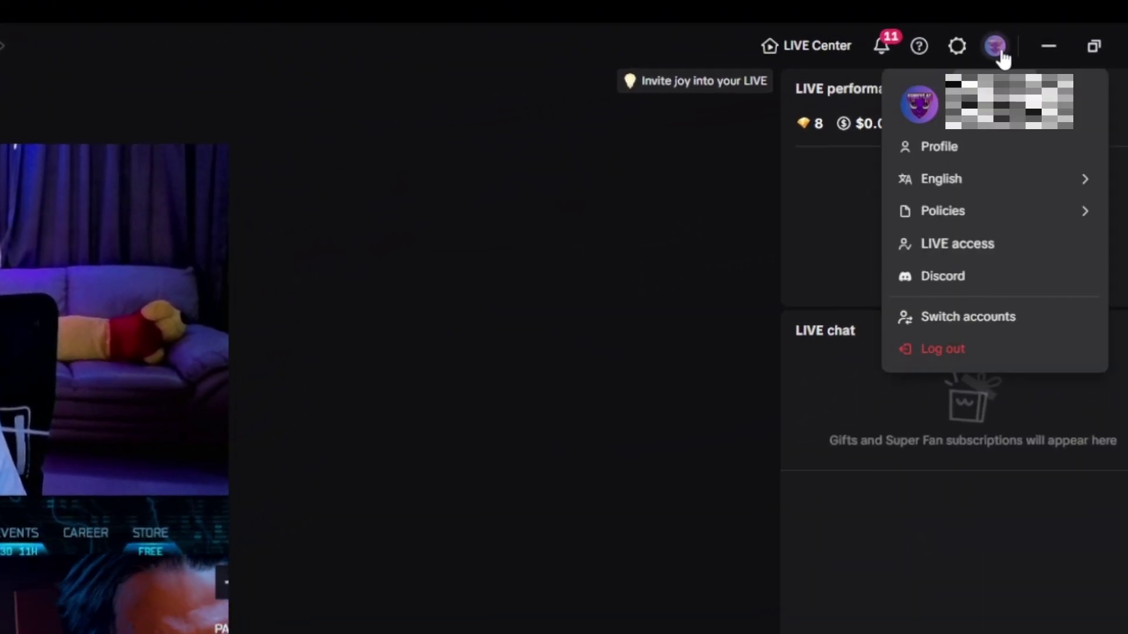
left_click(978, 255)
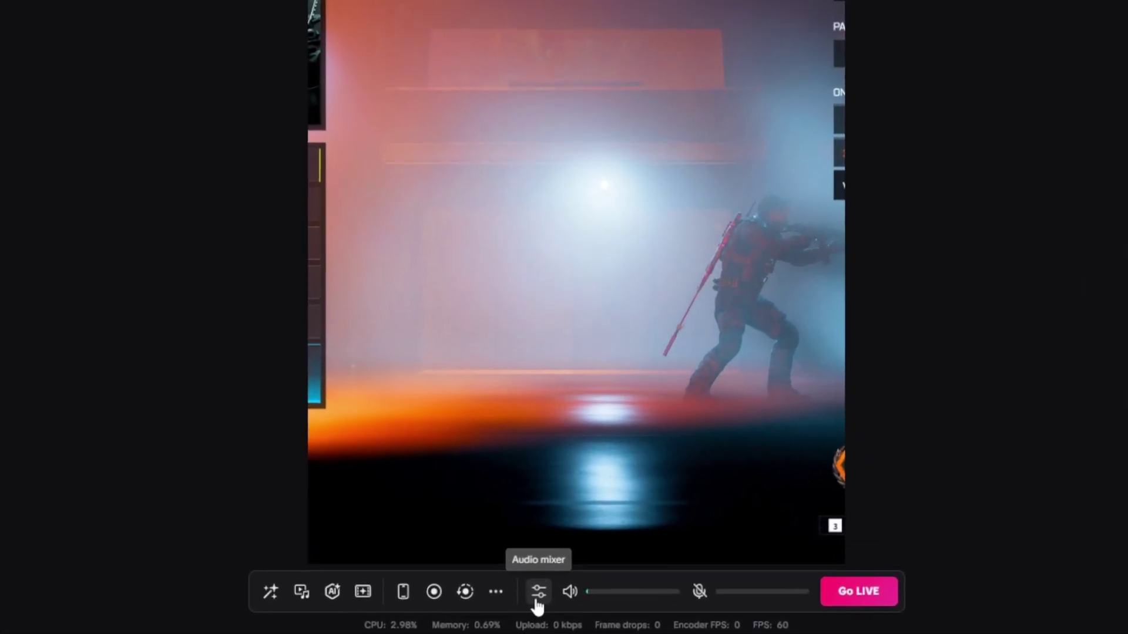
Set the primary speaker's audio source to Headphones (2- Arctis 7 Game) in the audio mixer and save it
left_click(531, 615)
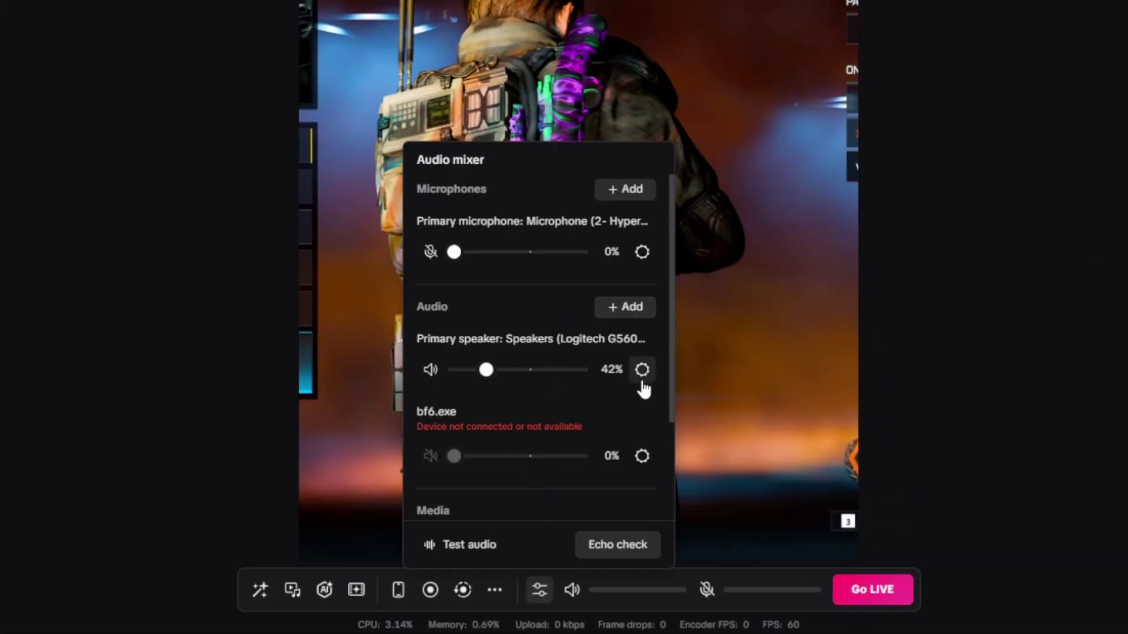
left_click(643, 375)
left_click(592, 407)
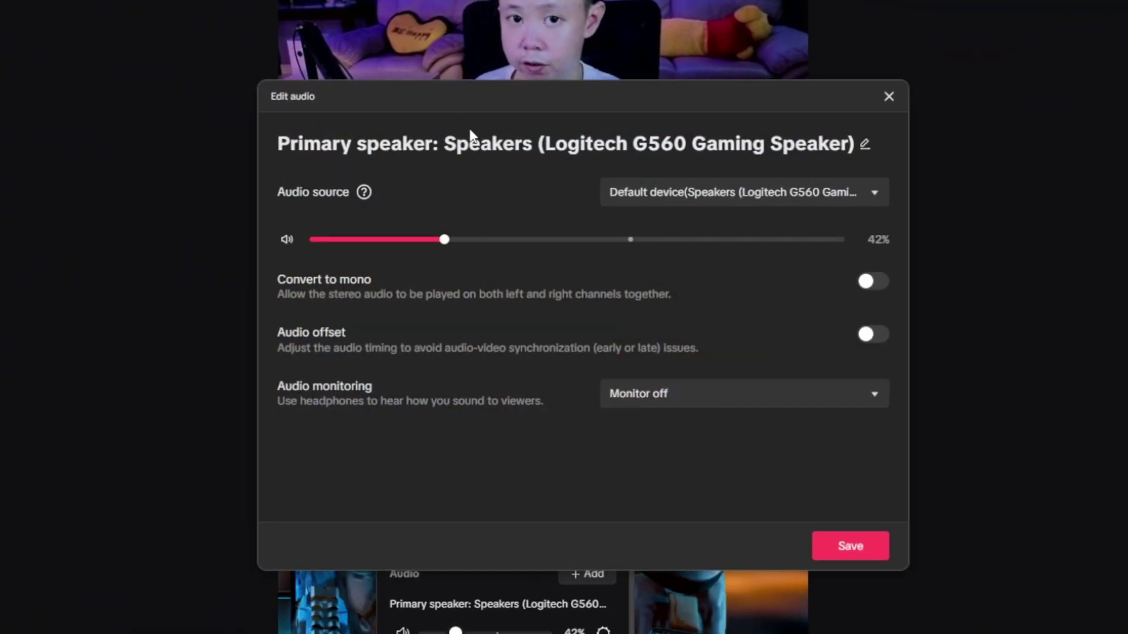
left_click(603, 189)
scroll(660, 345, "down", 3)
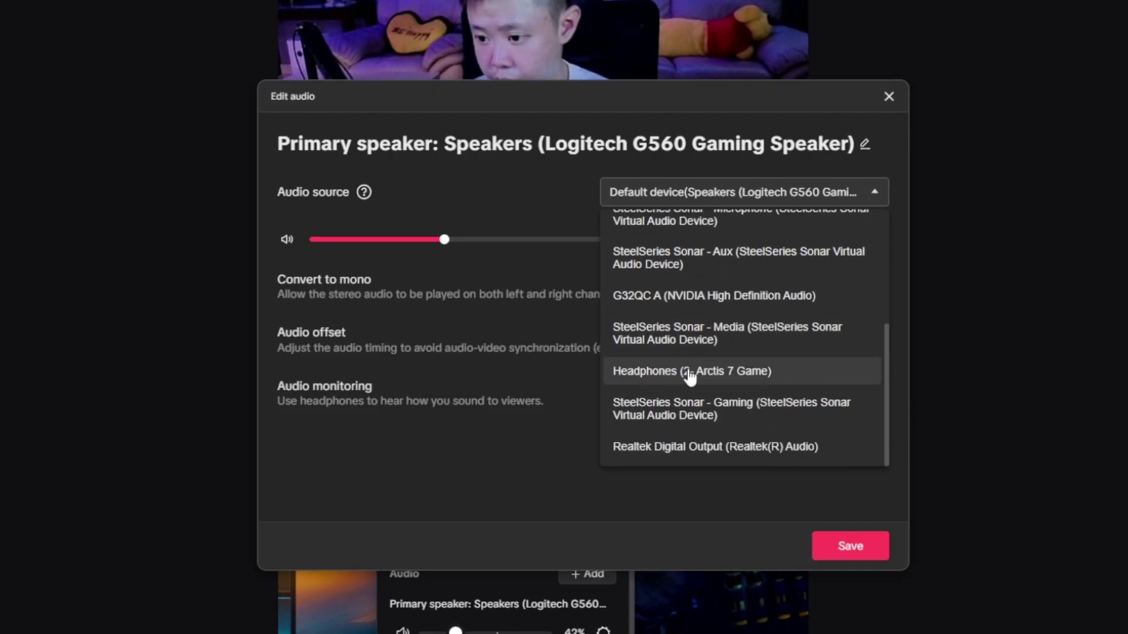
left_click(689, 372)
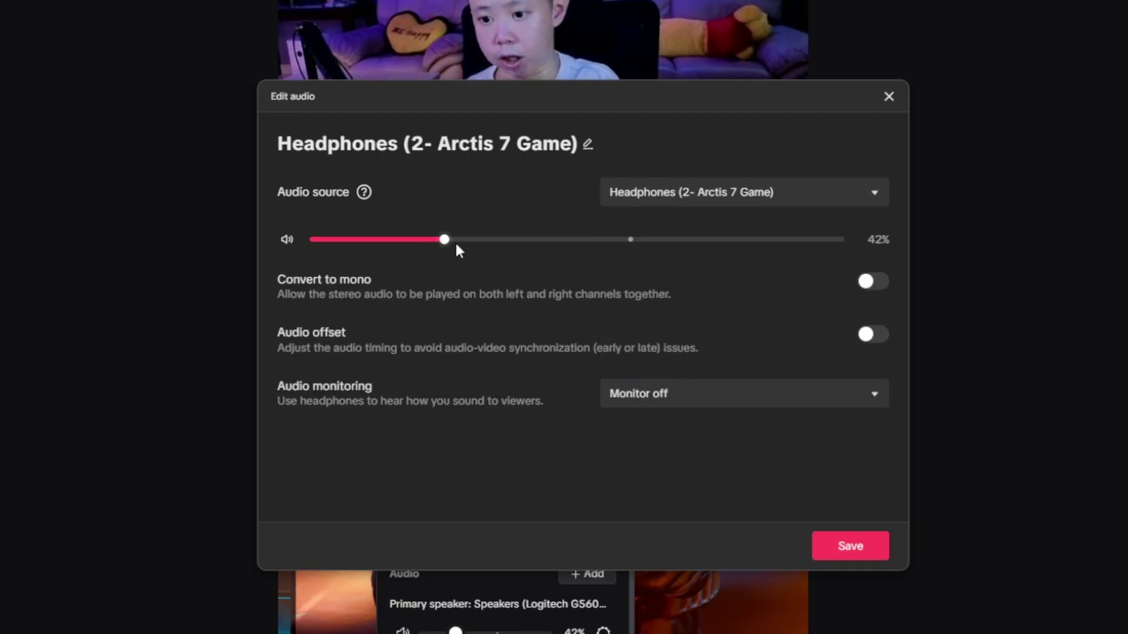
left_click(836, 549)
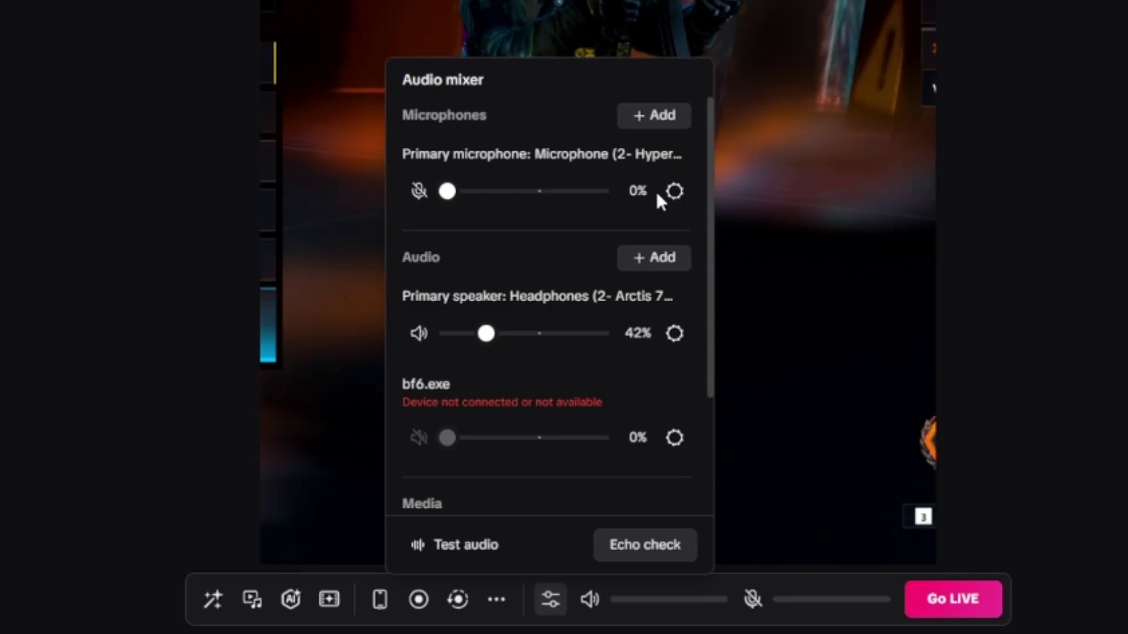
Set the primary microphone's noise suppression to High and unmute the microphone
left_click(673, 193)
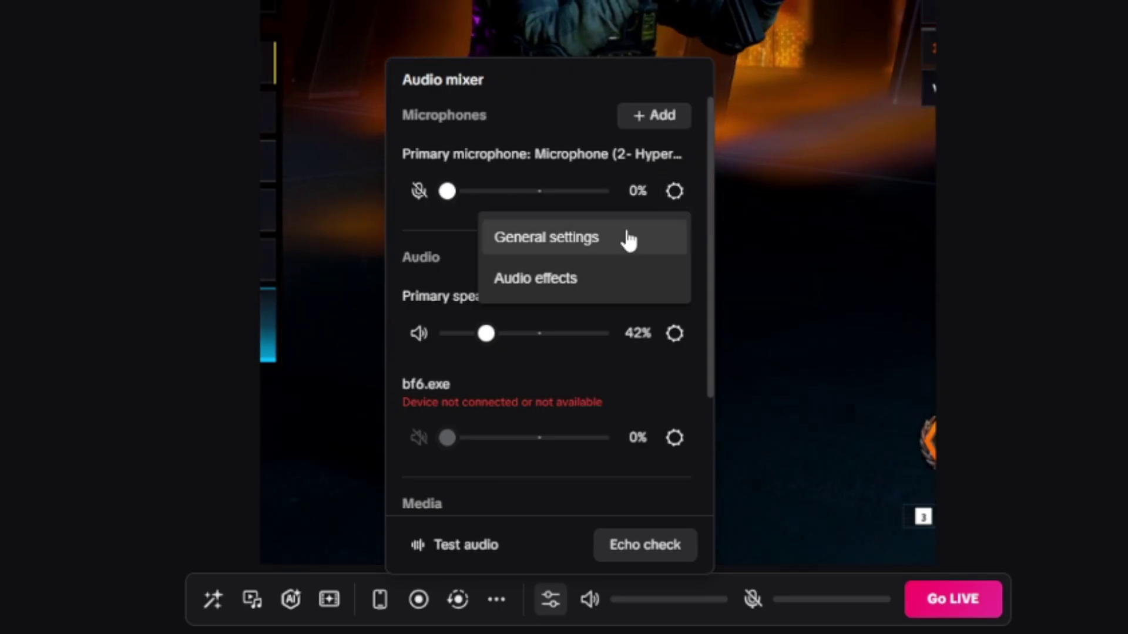
left_click(626, 241)
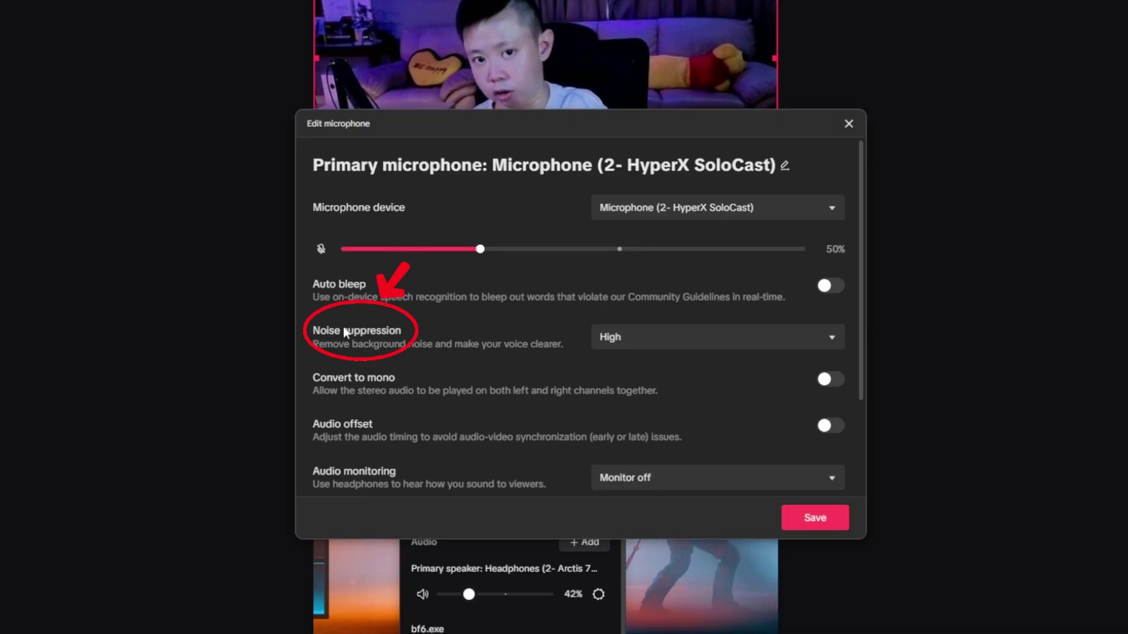
left_click(649, 341)
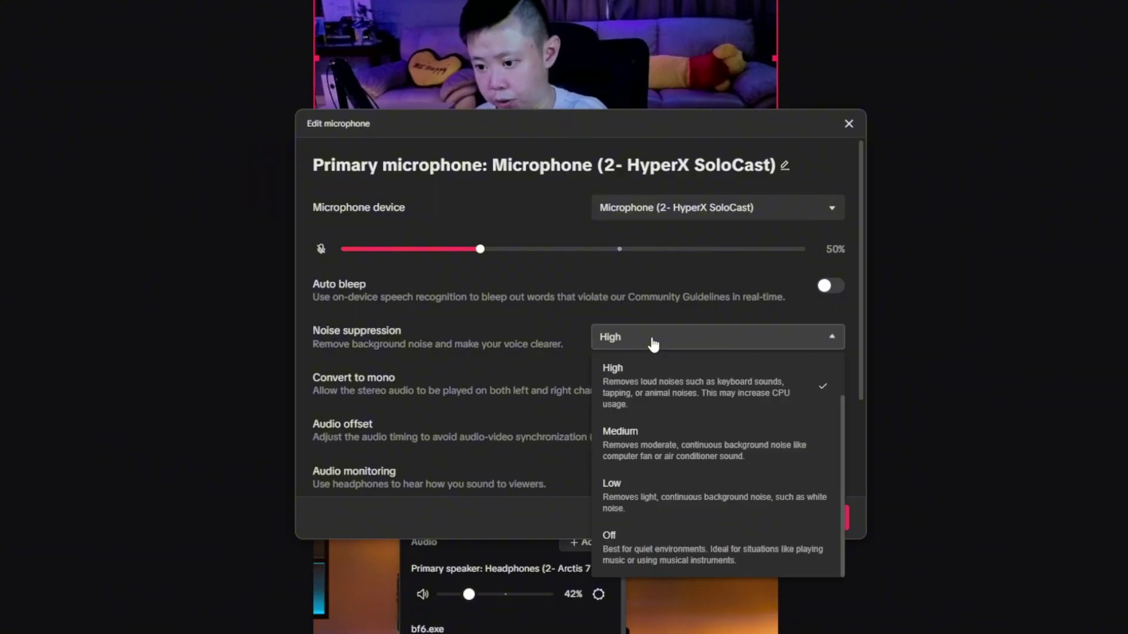
left_click(635, 402)
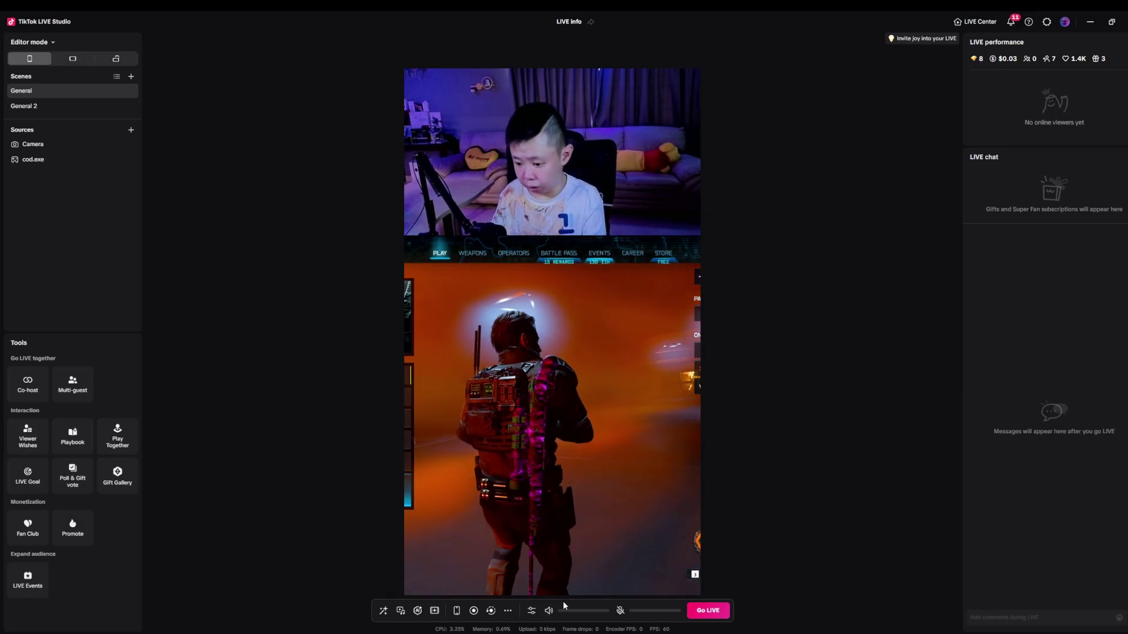
left_click(620, 611)
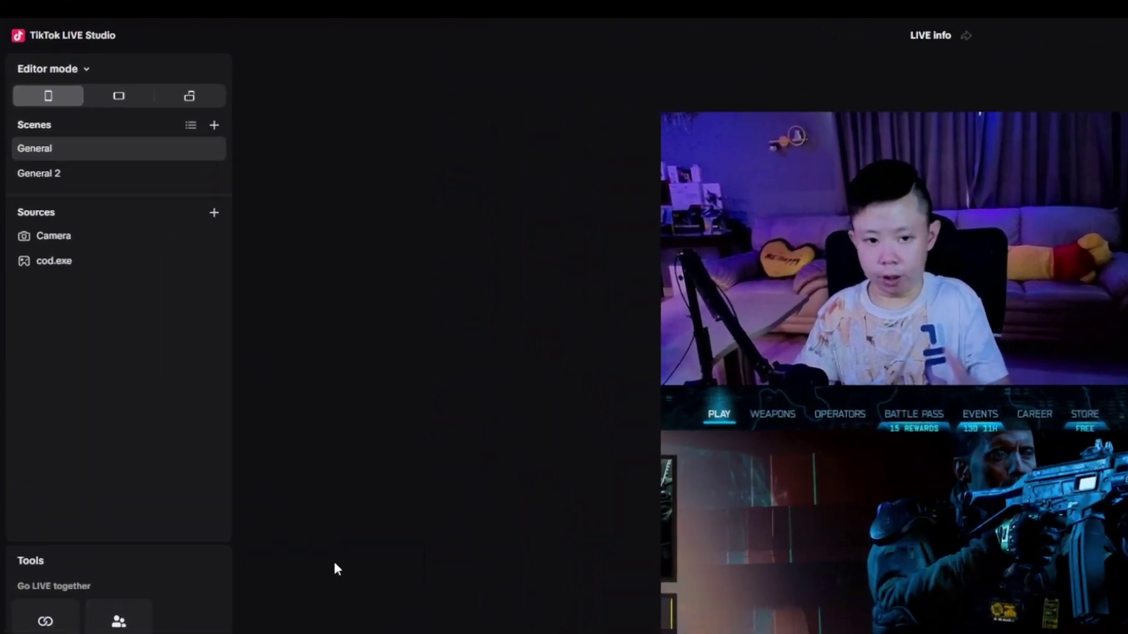
Start creating an Alert widget source in the General scene
mouse_move(104, 146)
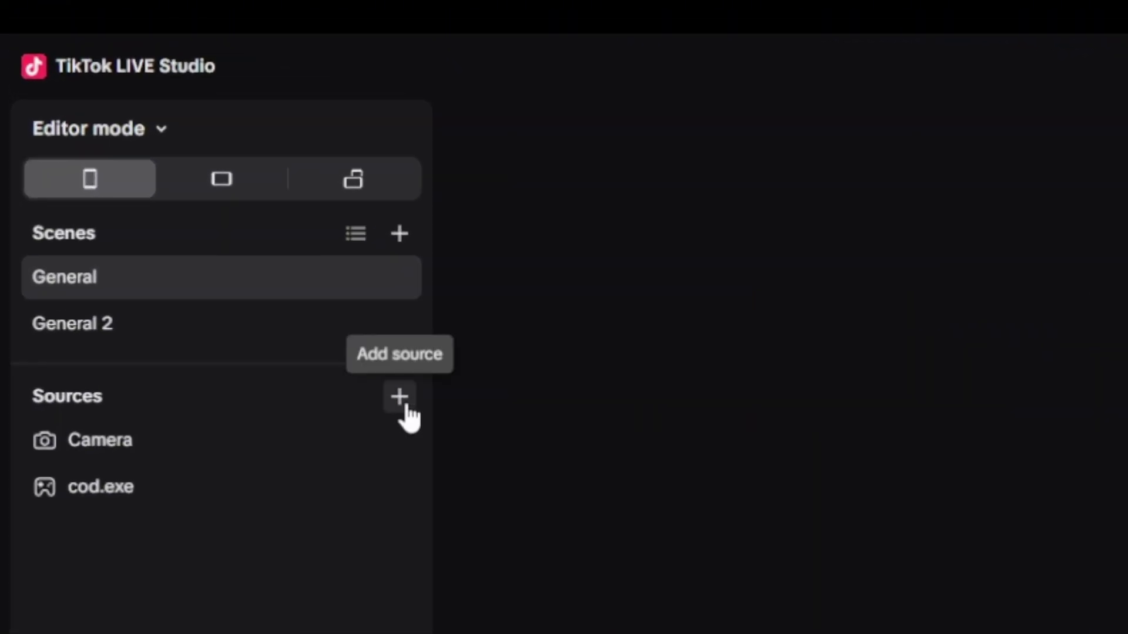
left_click(405, 408)
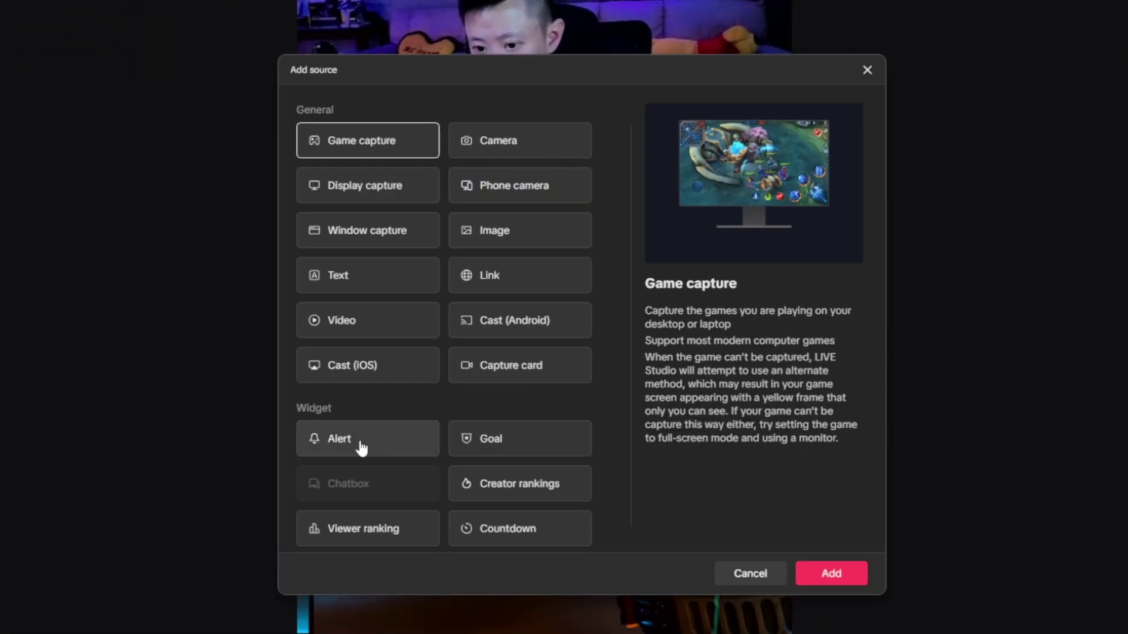
left_click(362, 448)
left_click(851, 573)
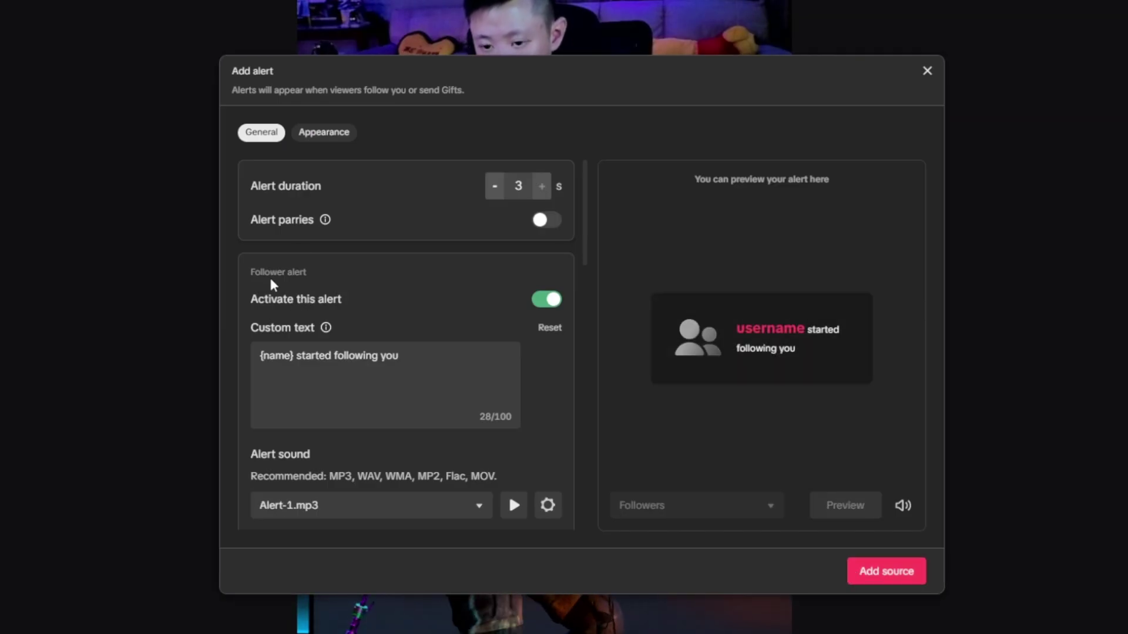
Set the follower alert's sound to Alert-2.mp3
scroll(270, 285, "down", 6)
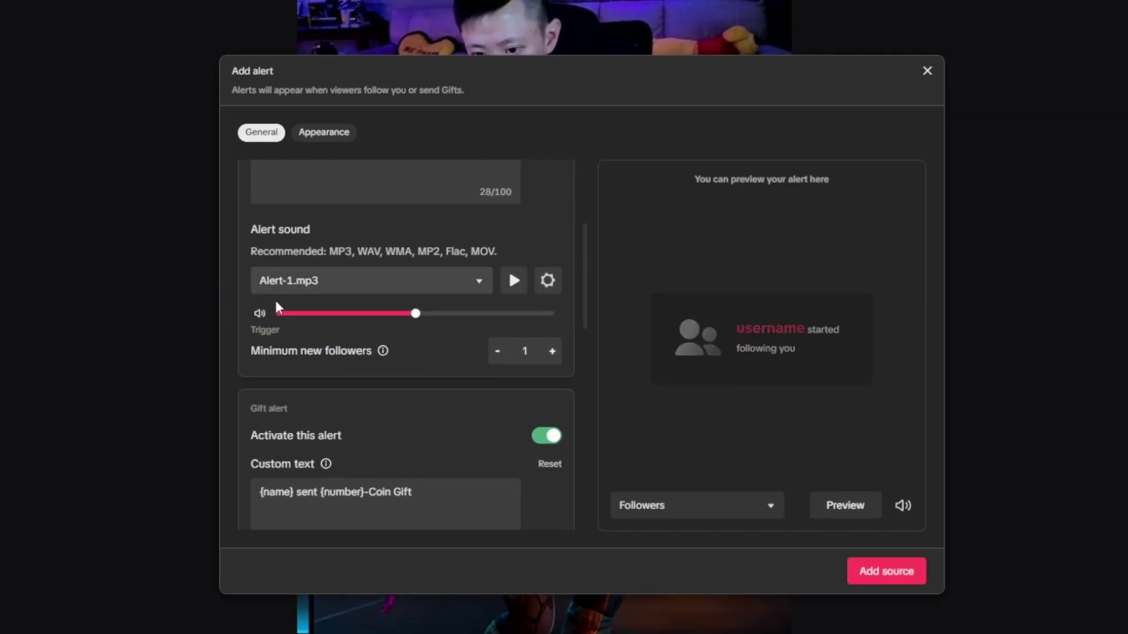
scroll(292, 364, "up", 5)
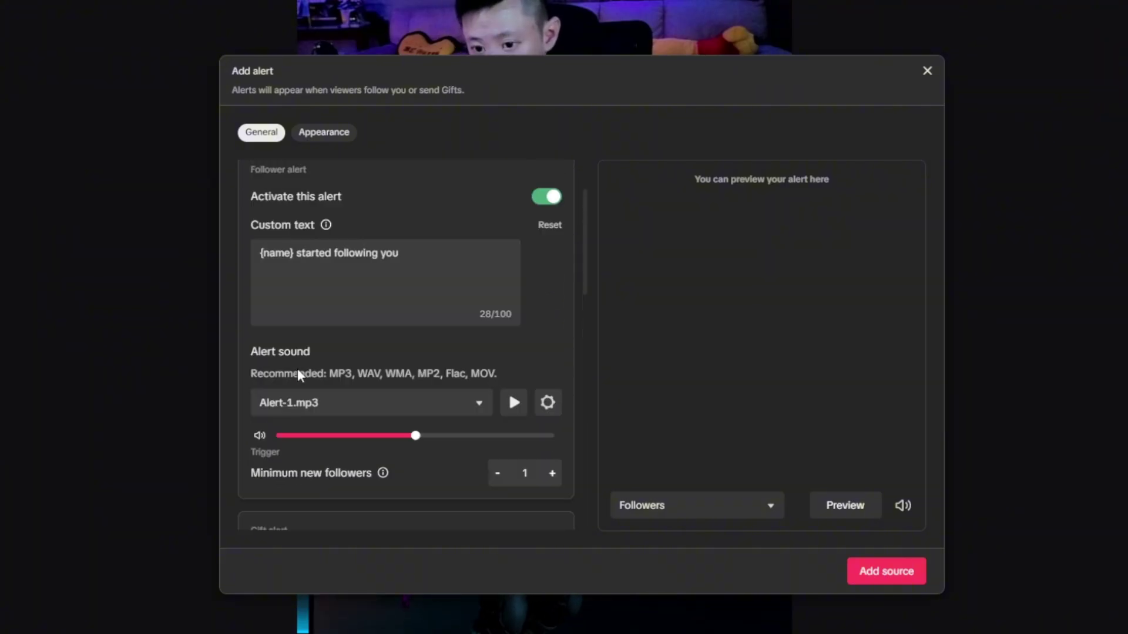
scroll(297, 369, "down", 2)
left_click(368, 282)
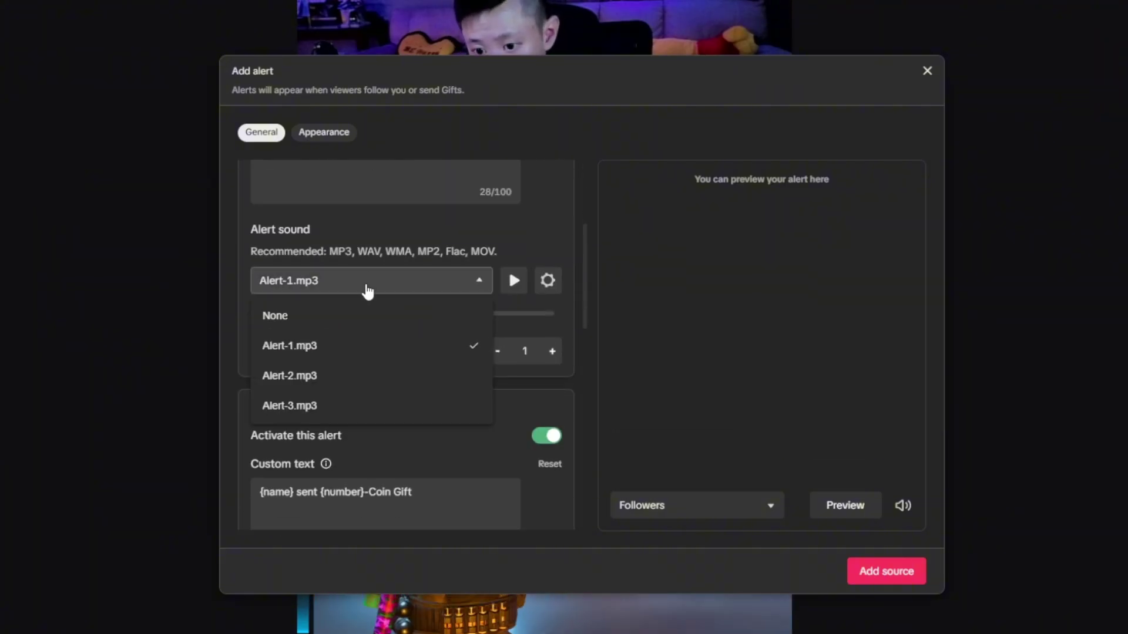
left_click(453, 372)
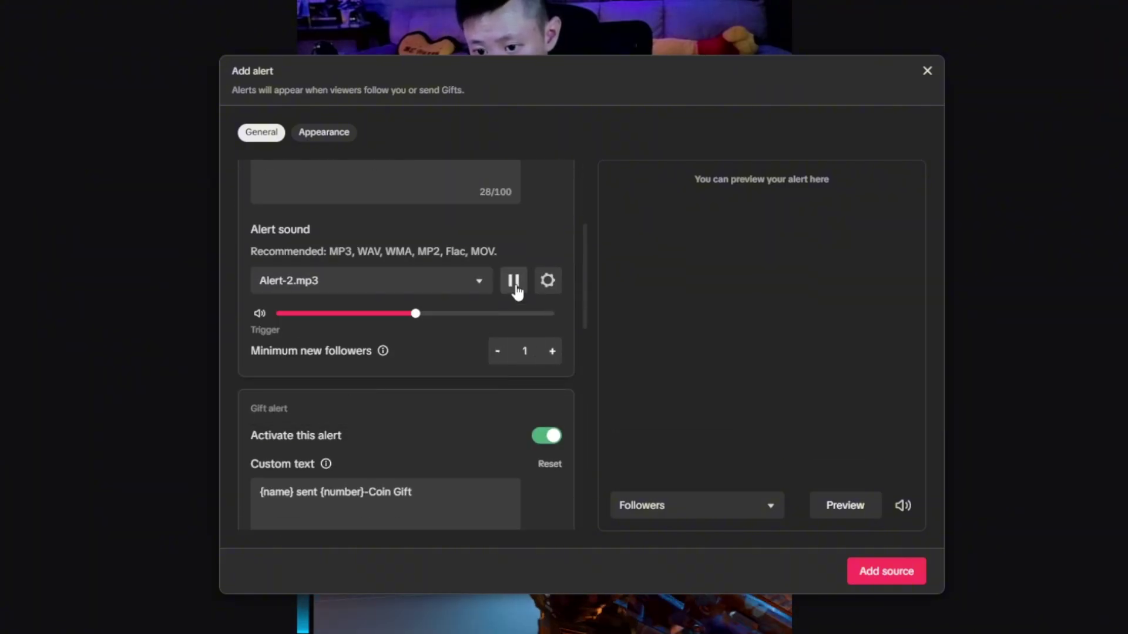
Play the gift alert's sound and preview how the follower alert appears
scroll(435, 393, "down", 4)
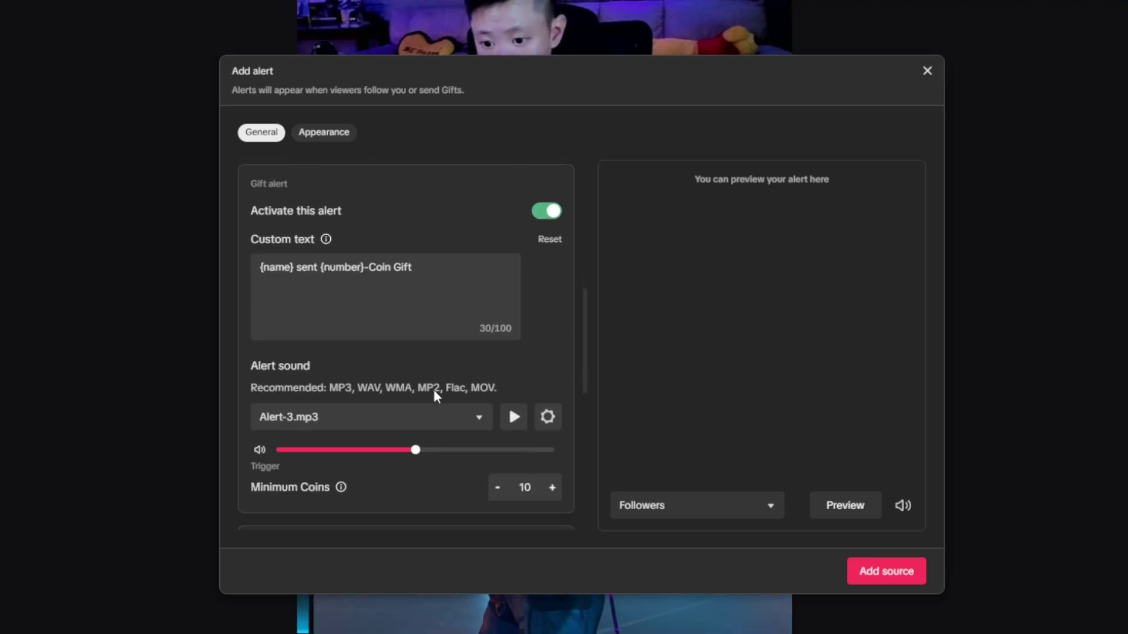
scroll(435, 391, "up", 3)
scroll(438, 390, "down", 4)
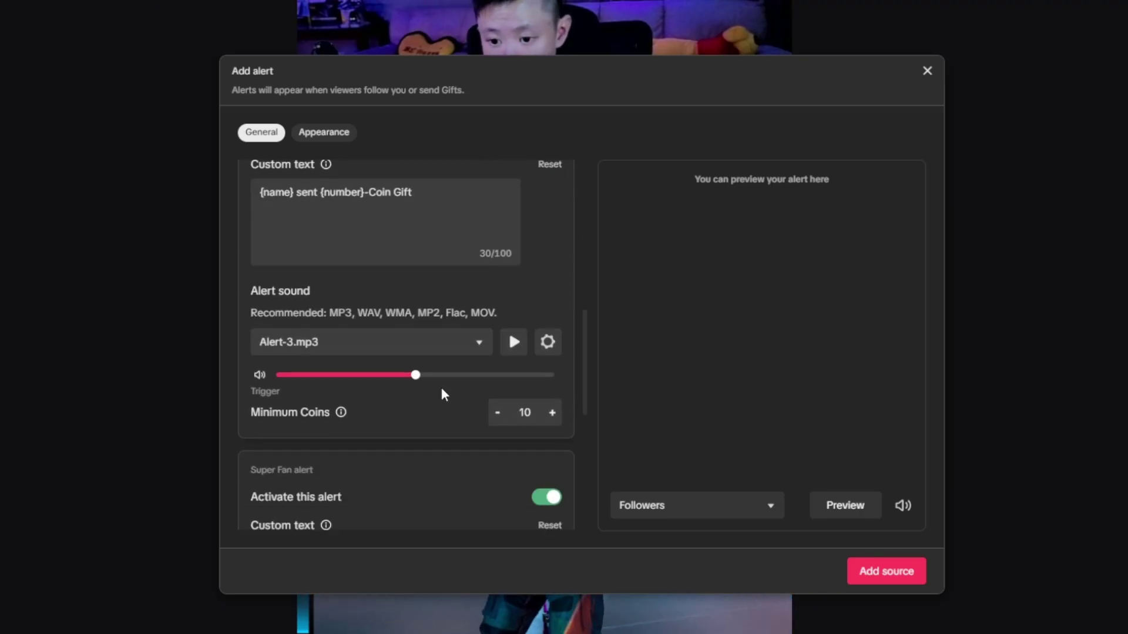
left_click(511, 345)
scroll(511, 350, "up", 3)
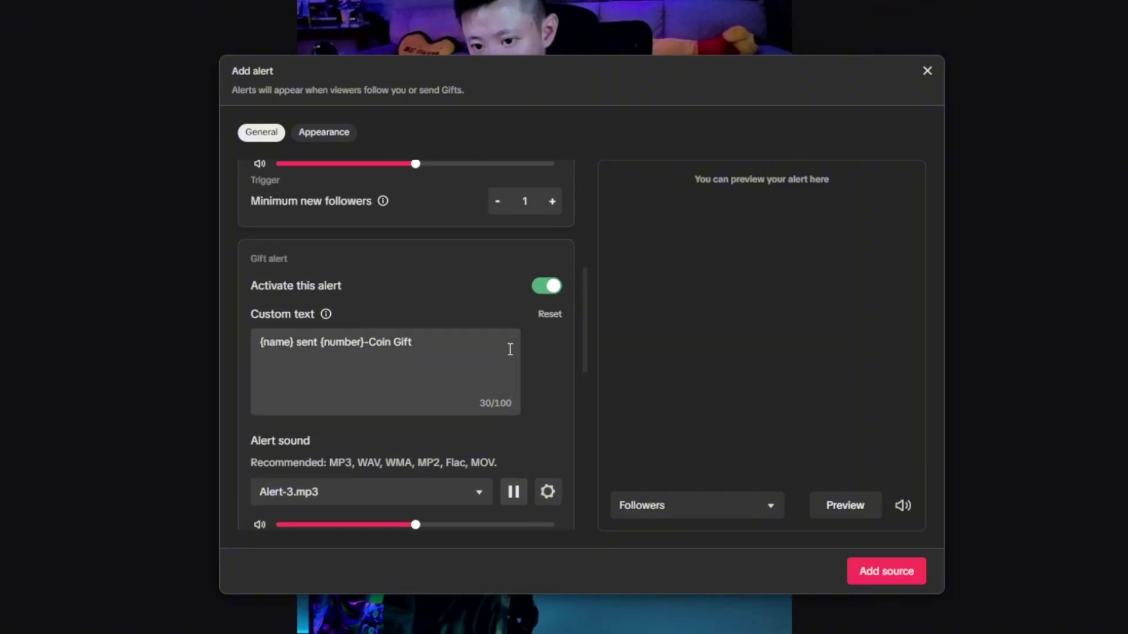
scroll(507, 390, "up", 8)
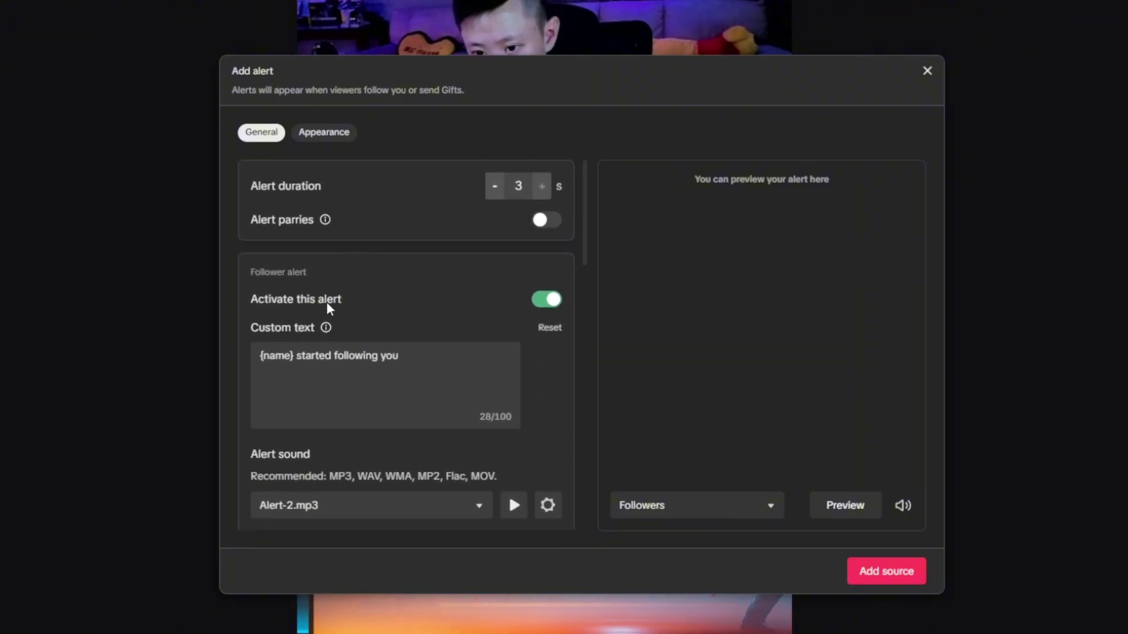
scroll(347, 316, "down", 2)
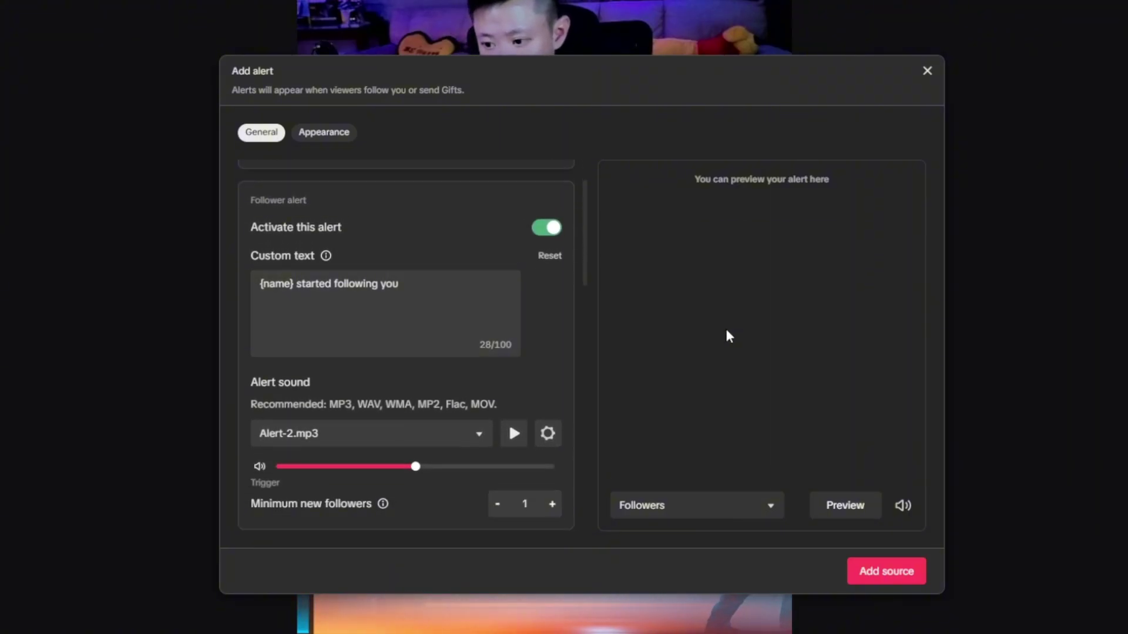
left_click(845, 509)
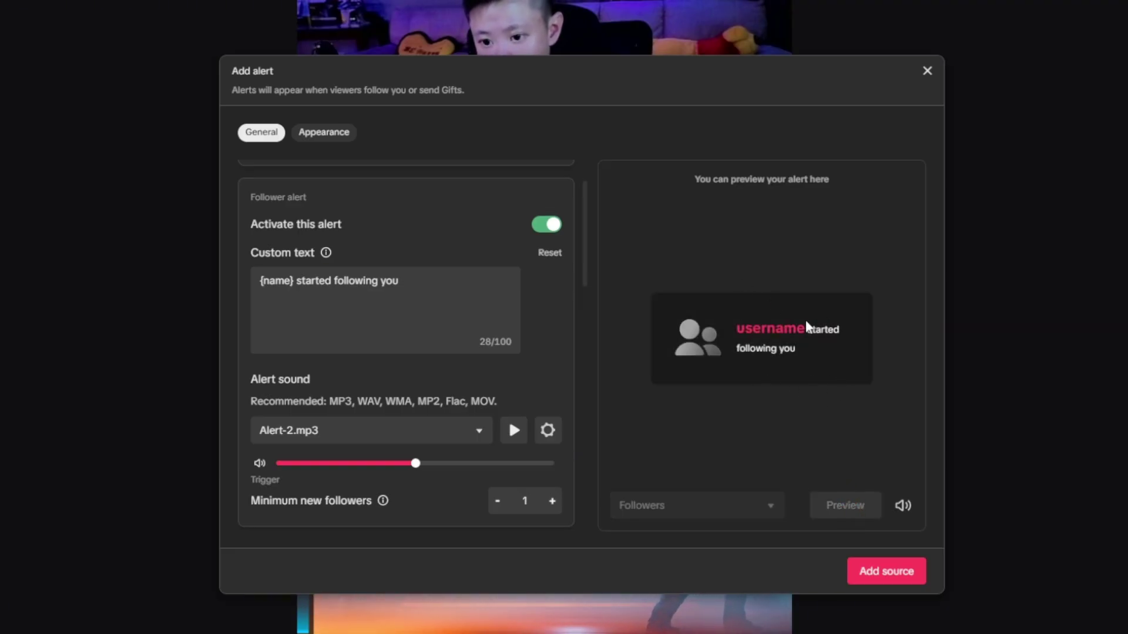
Look at the alert themes, return to the Customize type and choose the Pic over text layout
left_click(320, 134)
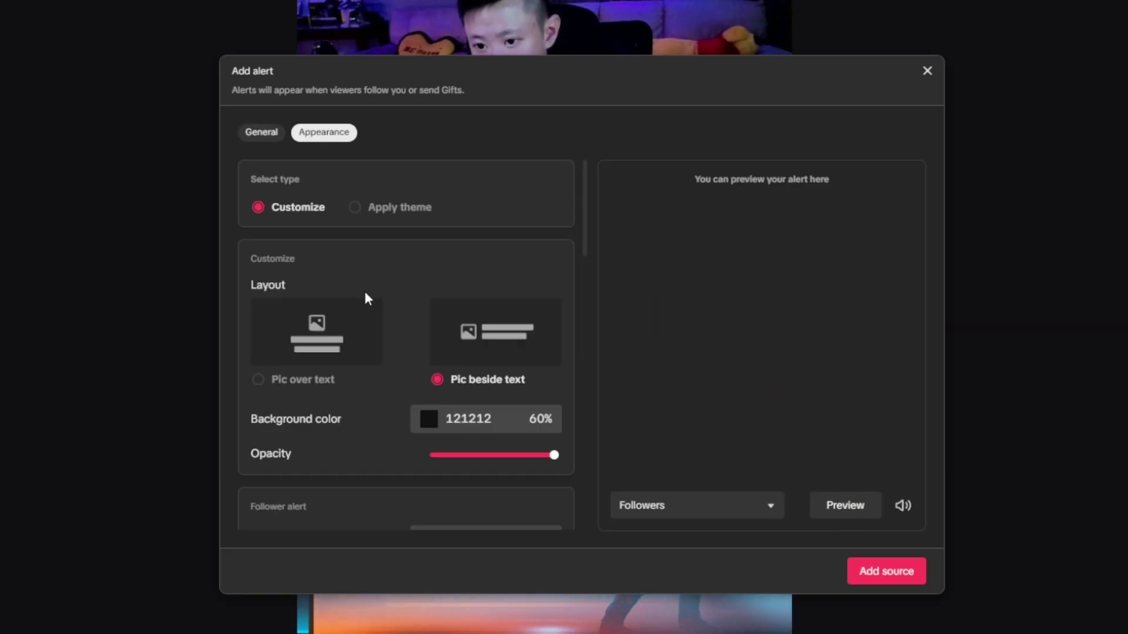
left_click(351, 206)
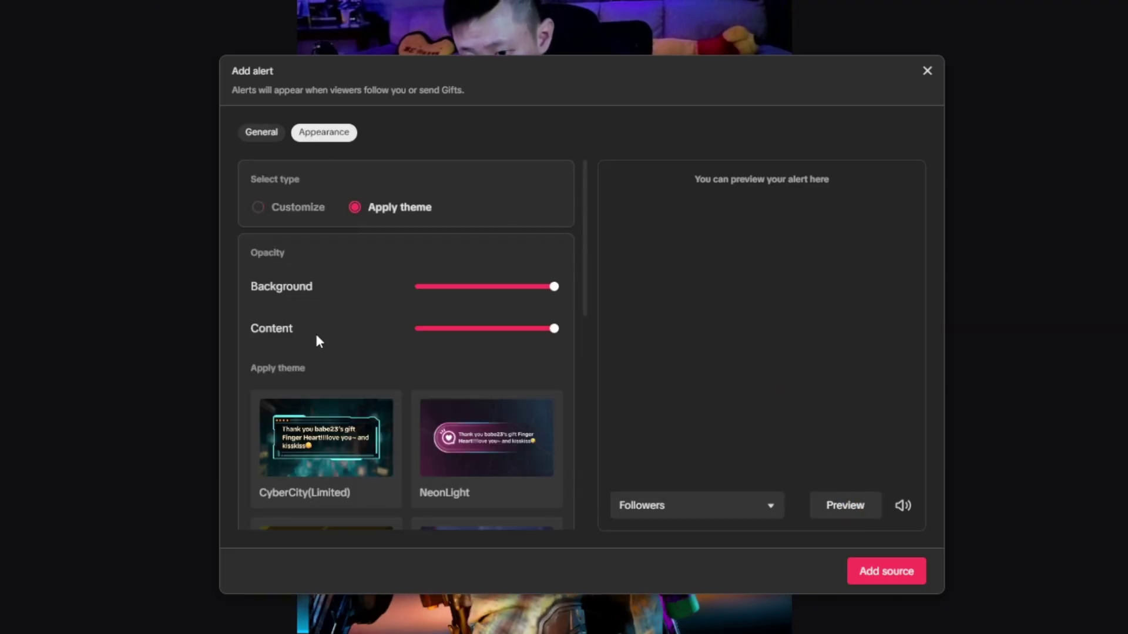
left_click(245, 212)
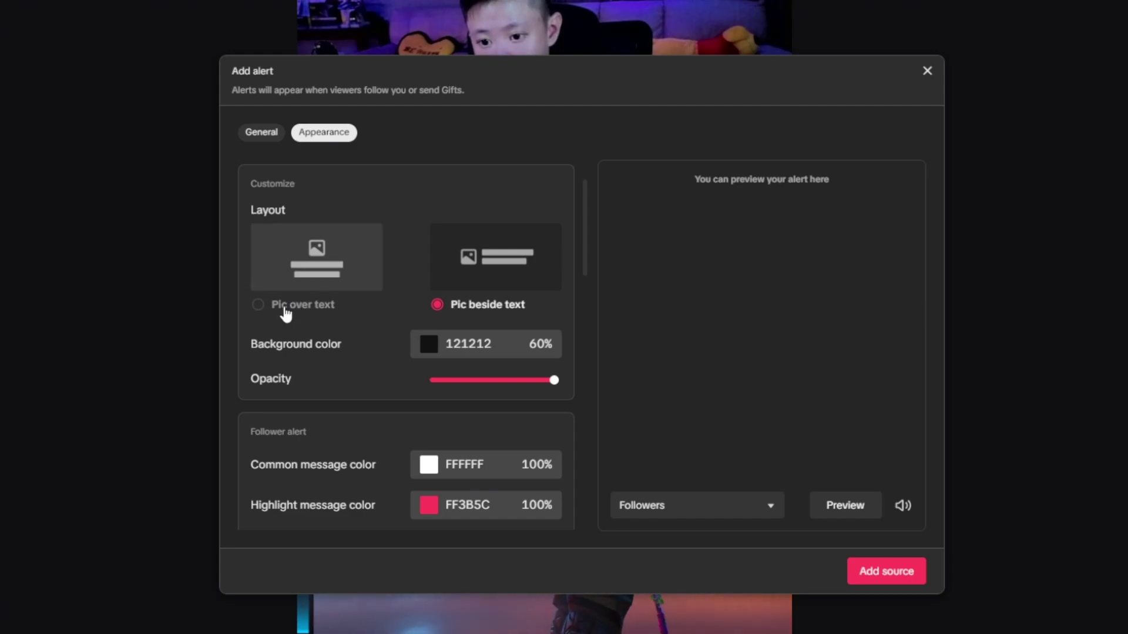
left_click(281, 284)
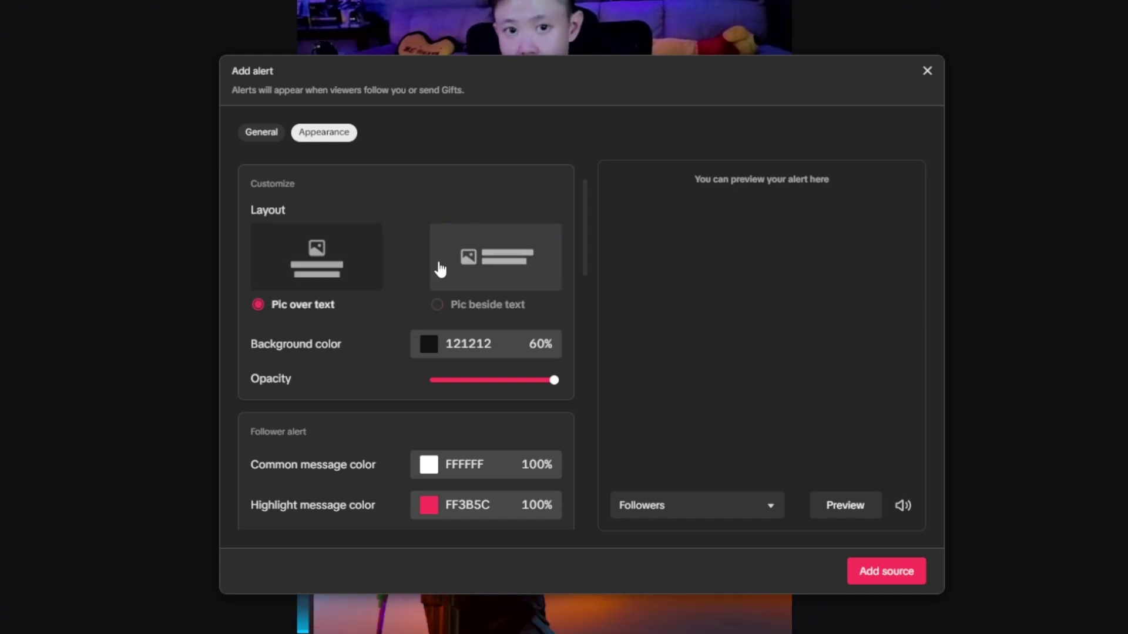
Review the Super Fan alert and performance settings, add the alert source and move it onto the right part of the camera image
scroll(446, 276, "down", 4)
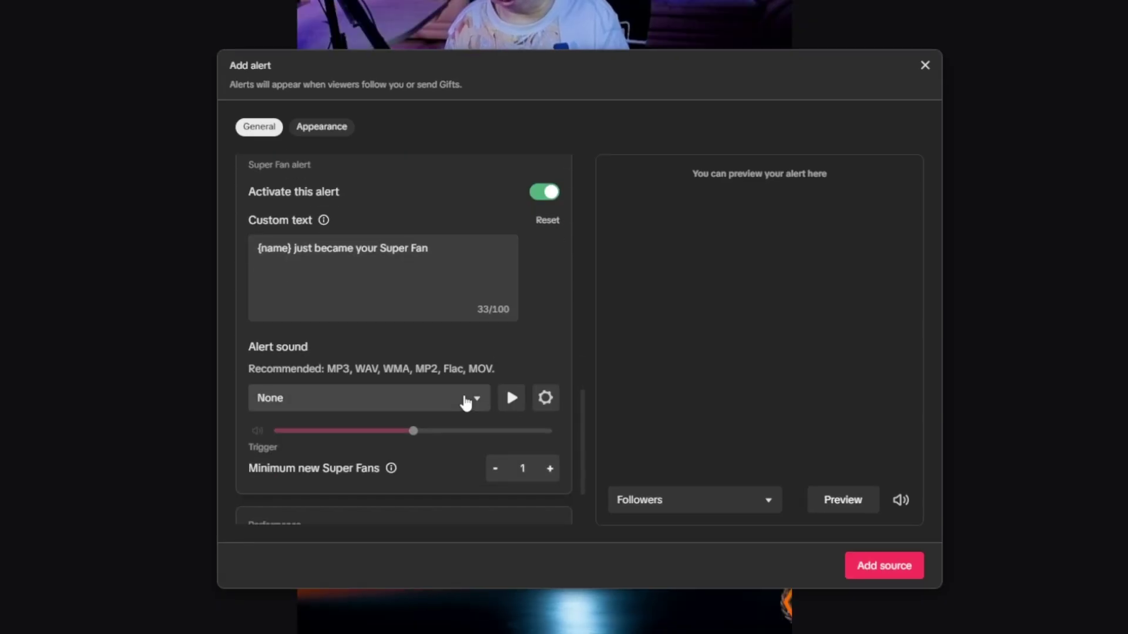
scroll(407, 424, "down", 3)
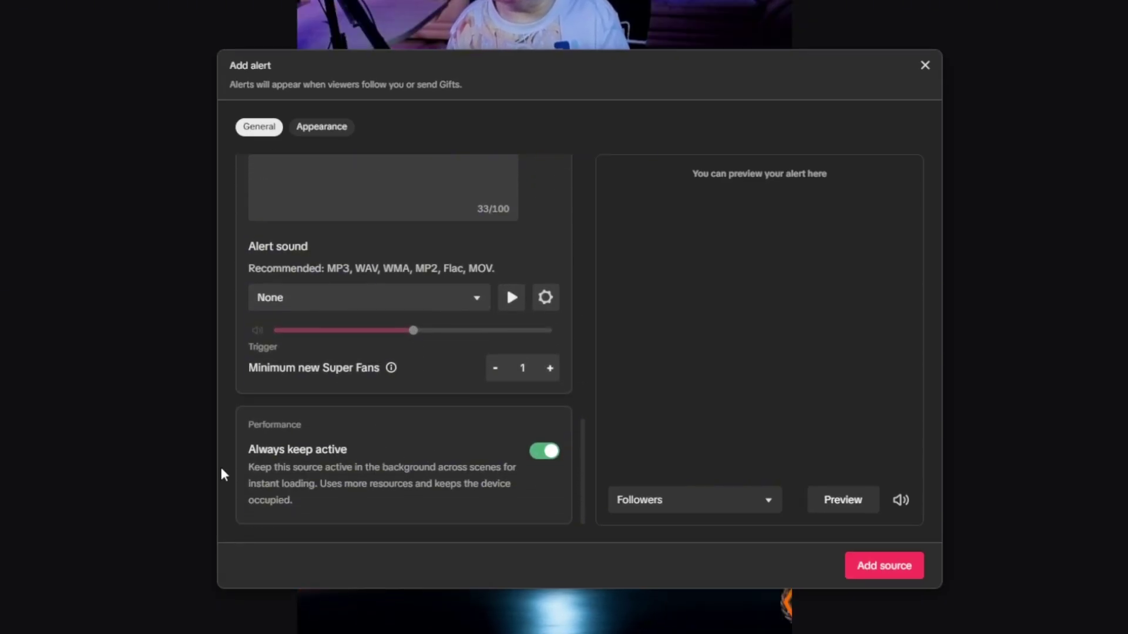
scroll(368, 461, "up", 3)
left_click(881, 565)
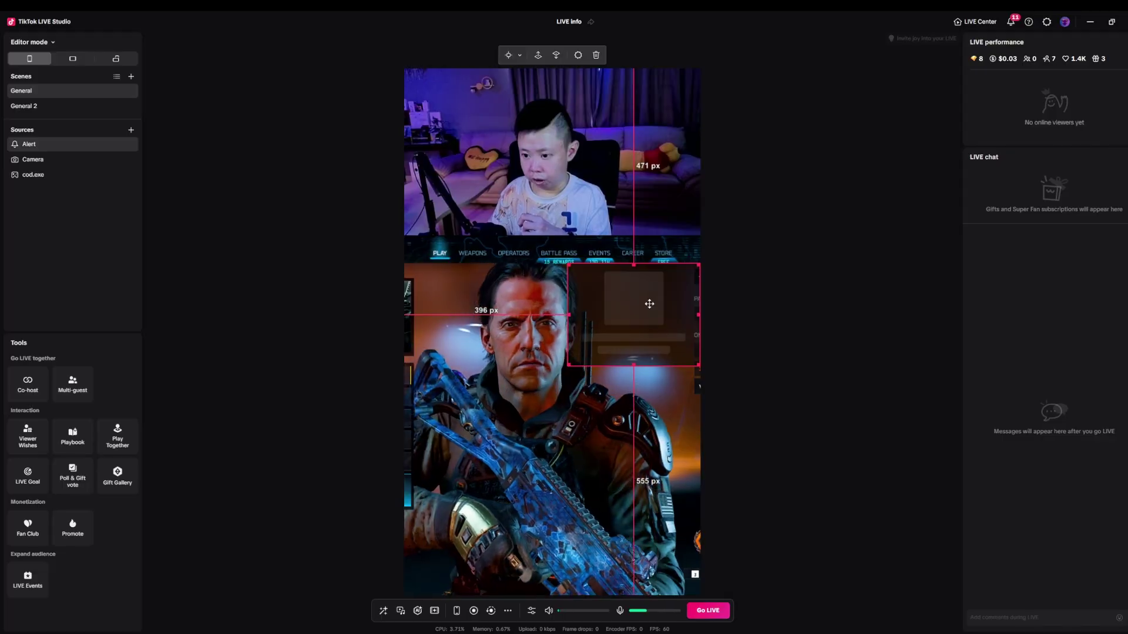
left_click_drag(646, 305, 649, 161)
left_click(215, 185)
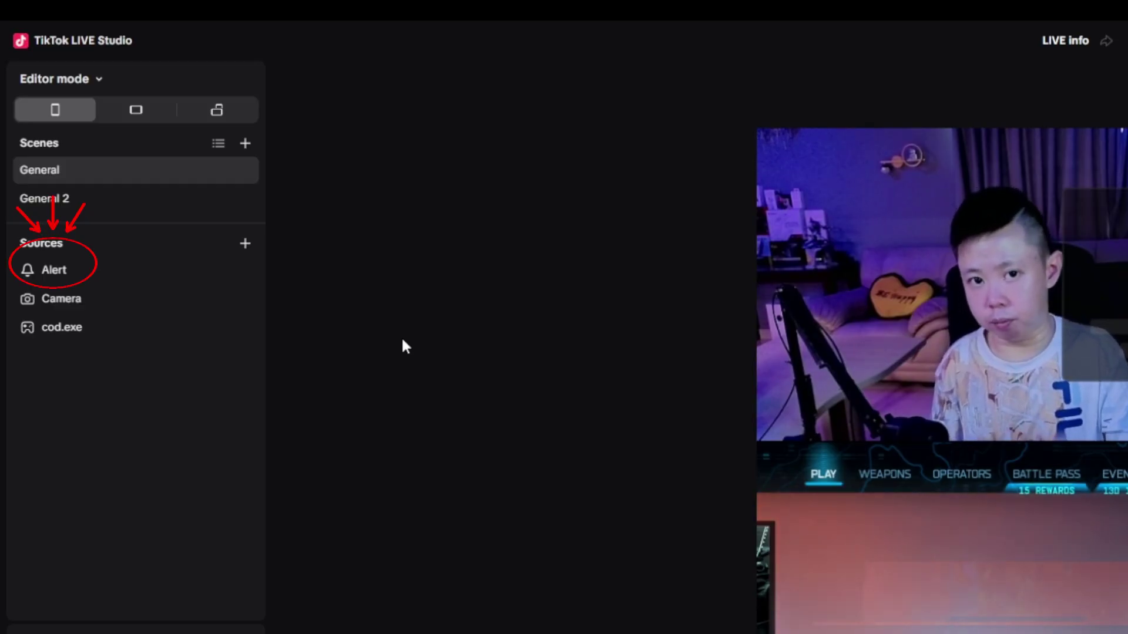
left_click(54, 270)
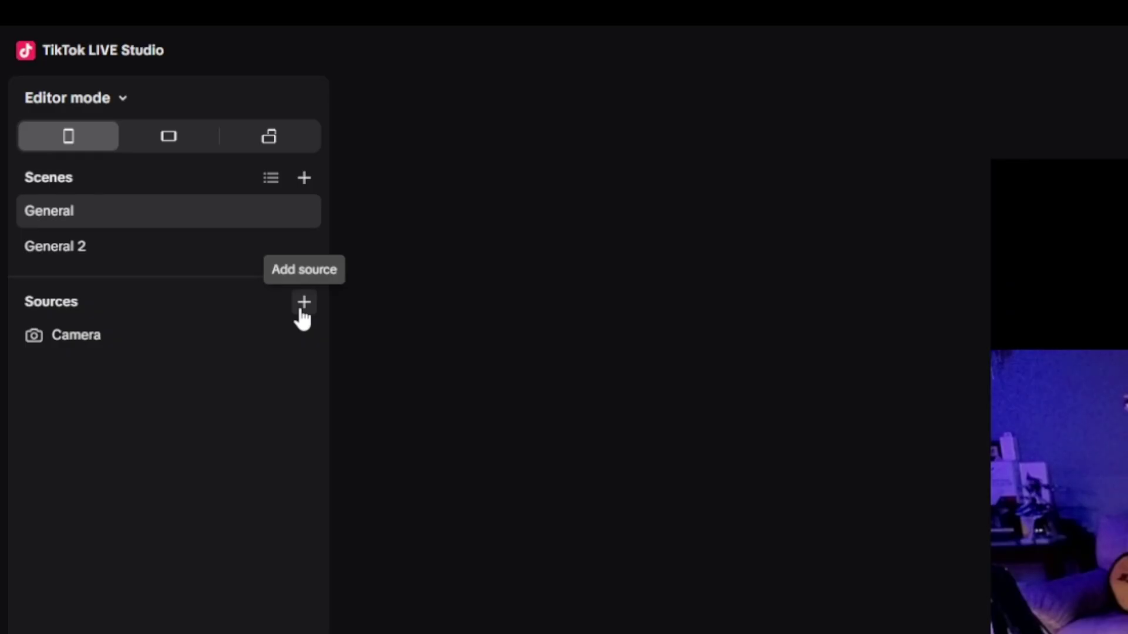
Start adding a Link source to the General scene
left_click(302, 305)
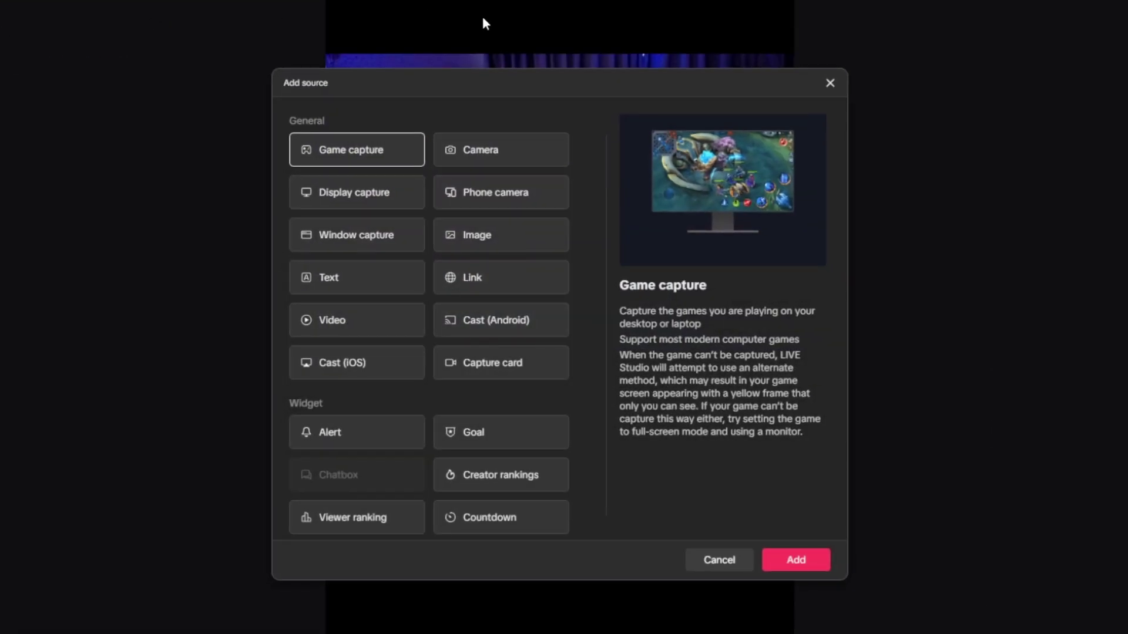
left_click(477, 279)
left_click(787, 559)
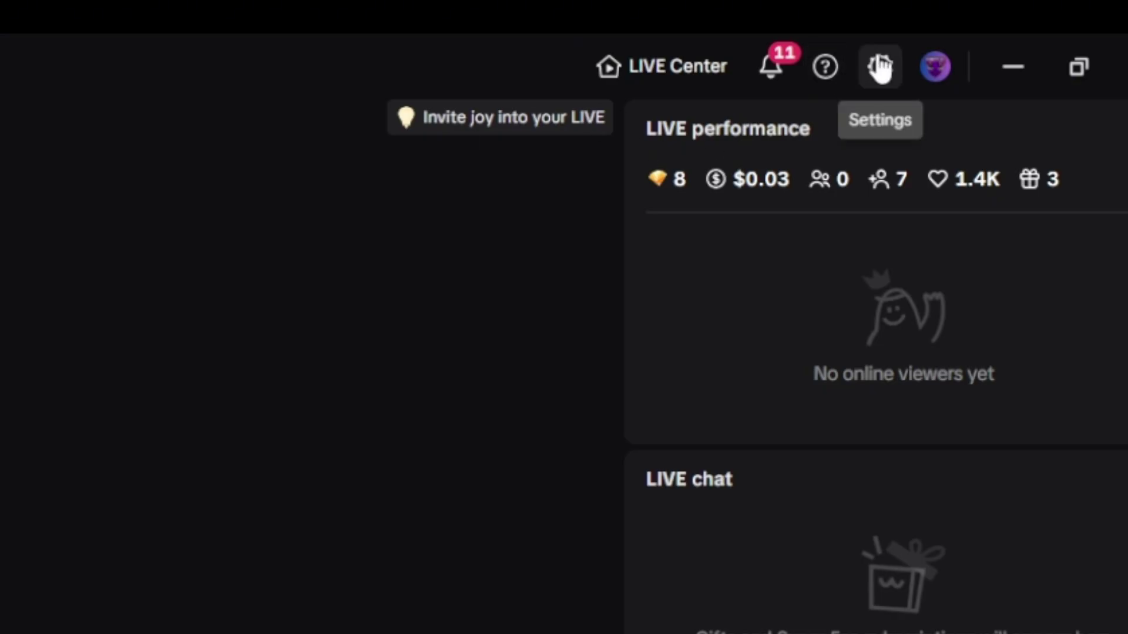
Run the automatic speed test in the LIVE quality settings and accept the suggested Quality priority
left_click(880, 66)
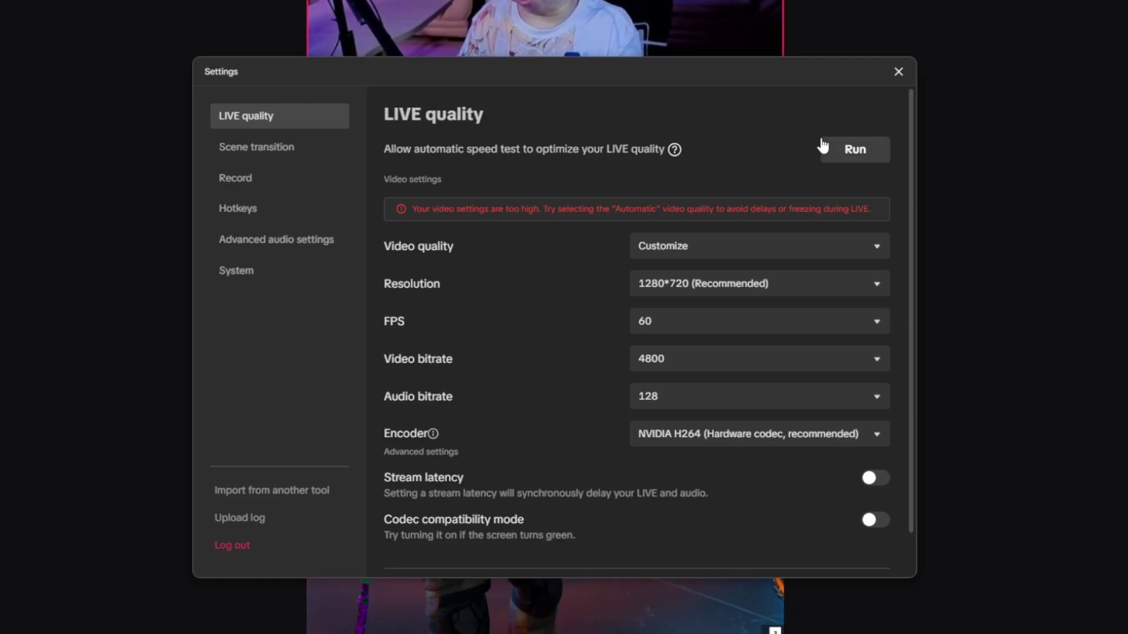
left_click(846, 158)
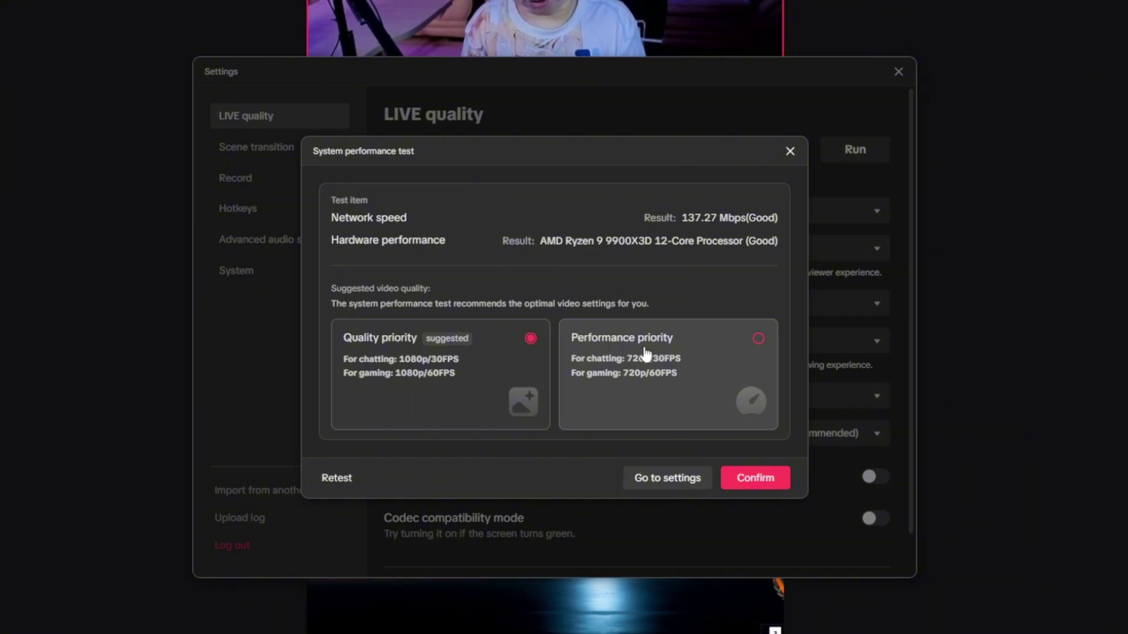
left_click(753, 481)
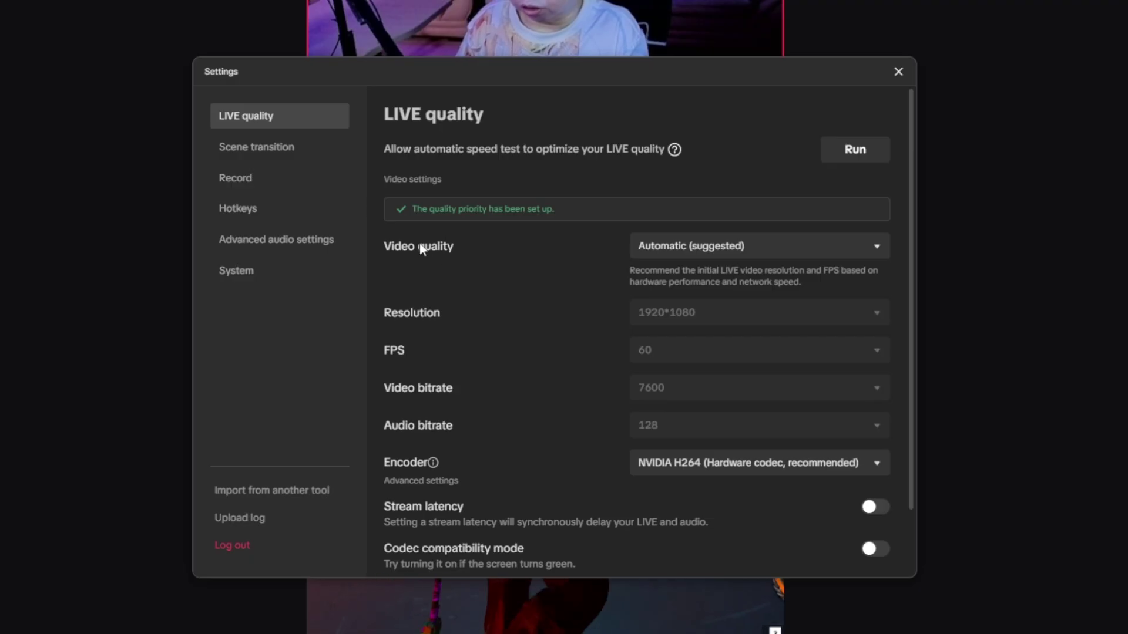
Set the LIVE video quality to 720P60 and raise the video bitrate to 4800
left_click(680, 254)
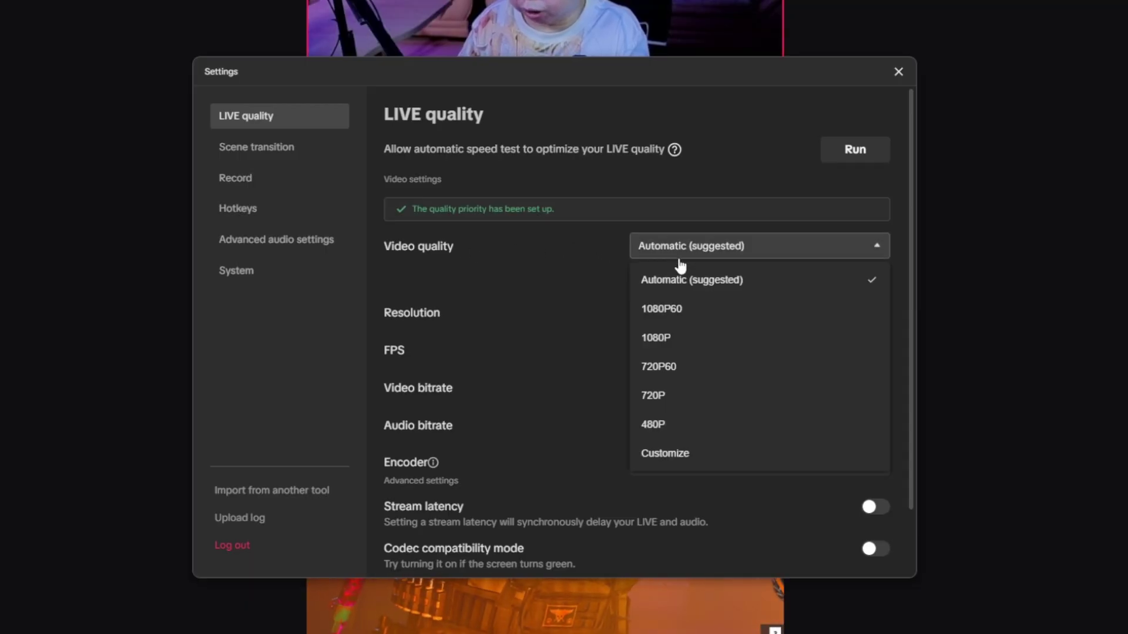
left_click(683, 371)
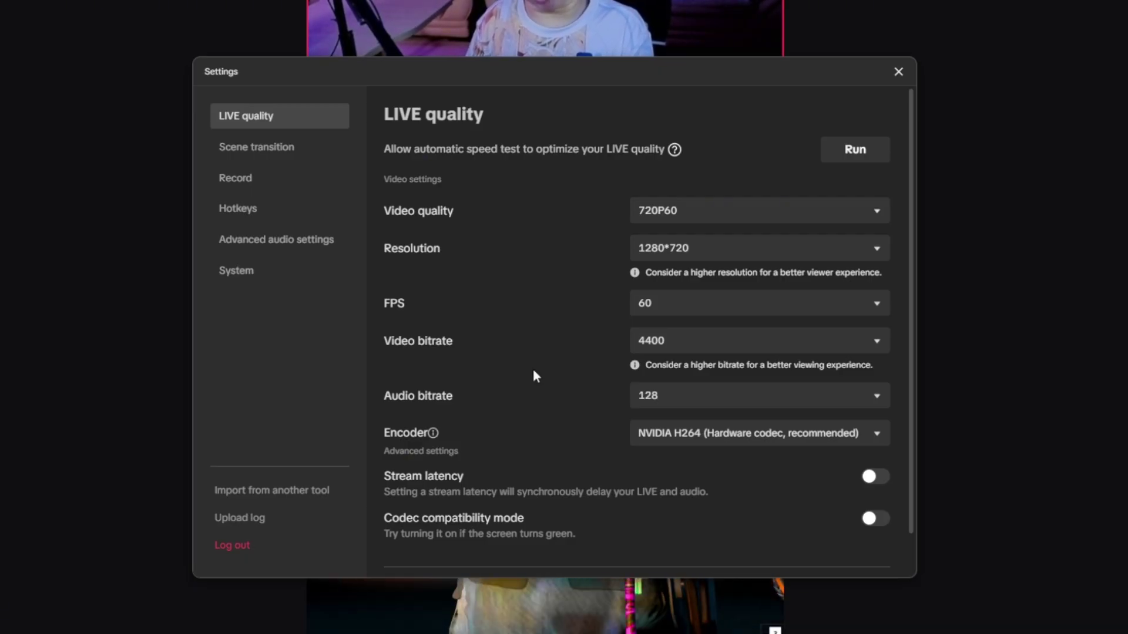
left_click(753, 343)
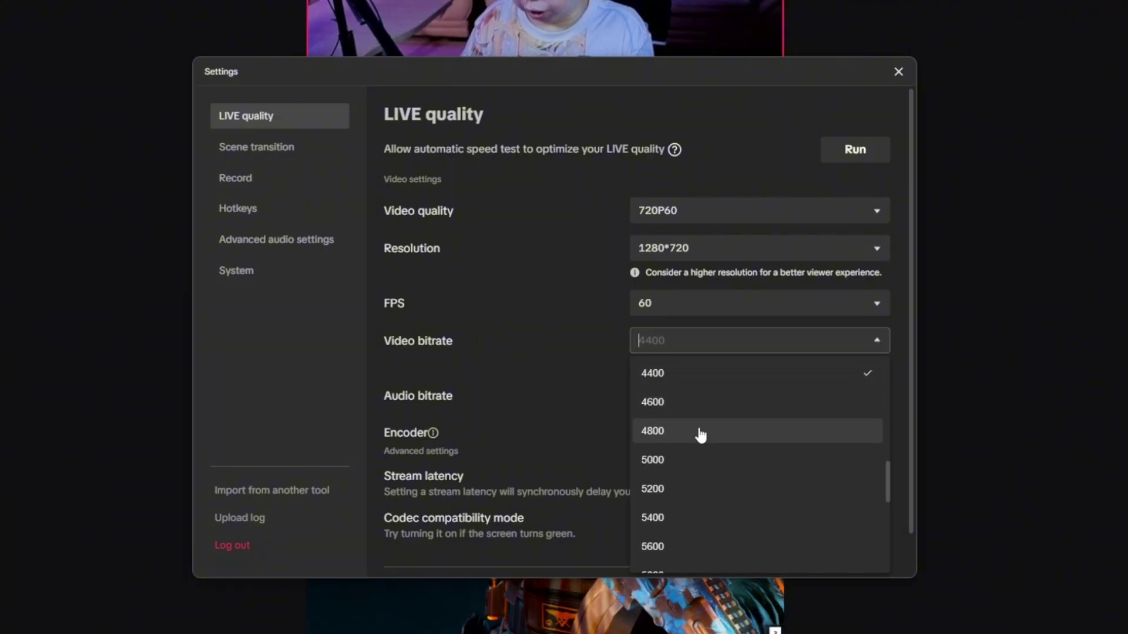
left_click(705, 436)
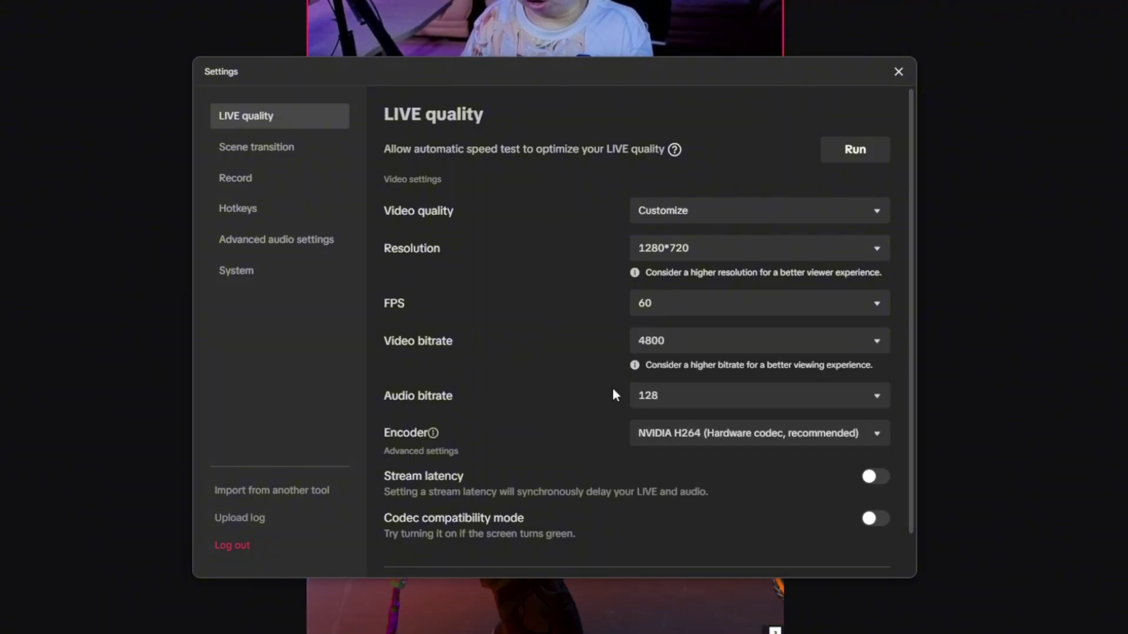
Keep the audio bitrate at 128 and the encoder on NVIDIA H264 (Hardware codec, recommended)
left_click(675, 395)
left_click(667, 521)
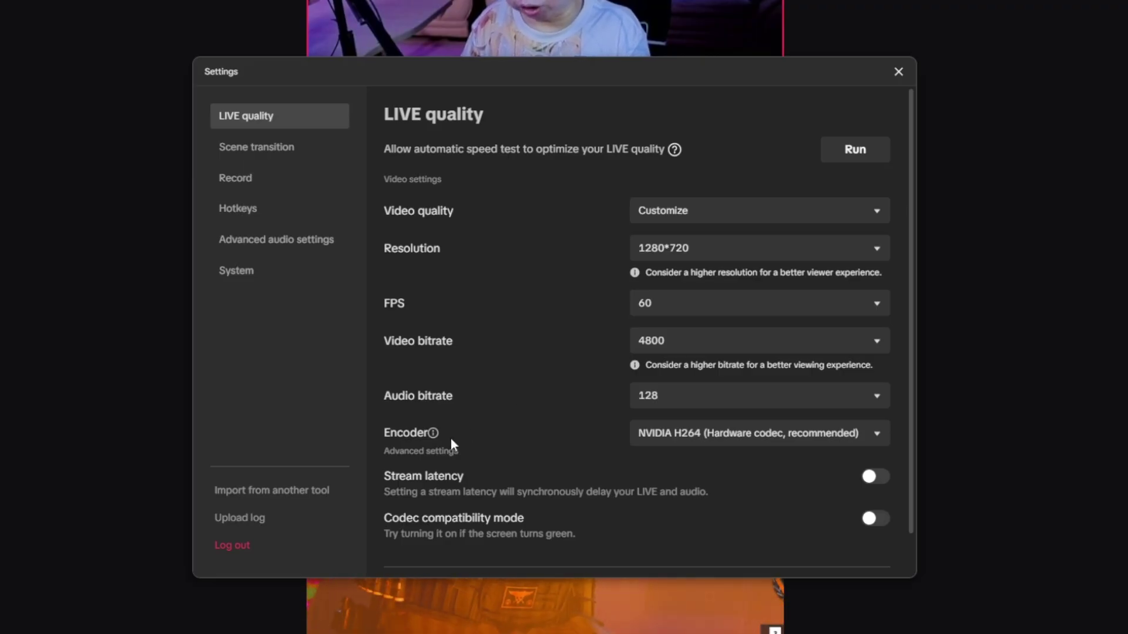
left_click(672, 440)
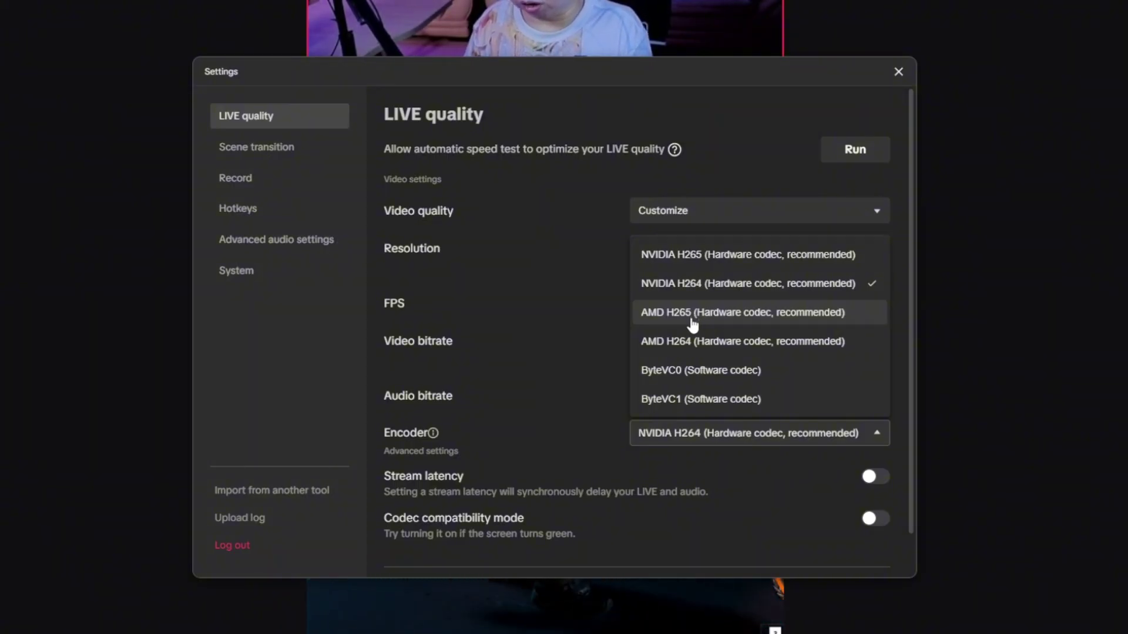
left_click(676, 288)
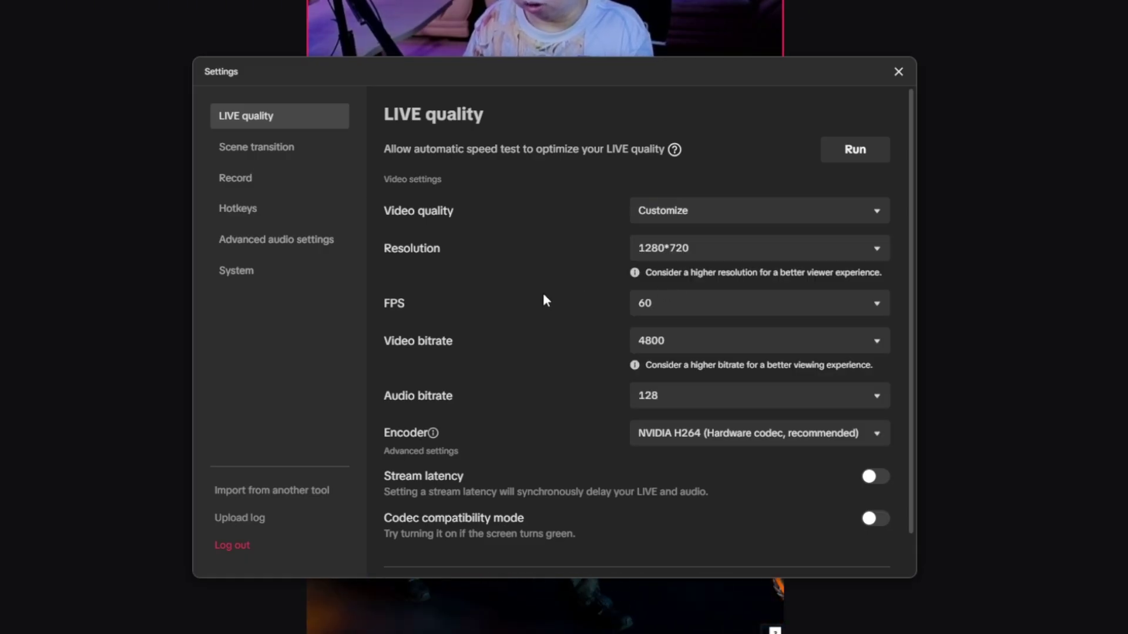
scroll(547, 308, "down", 1)
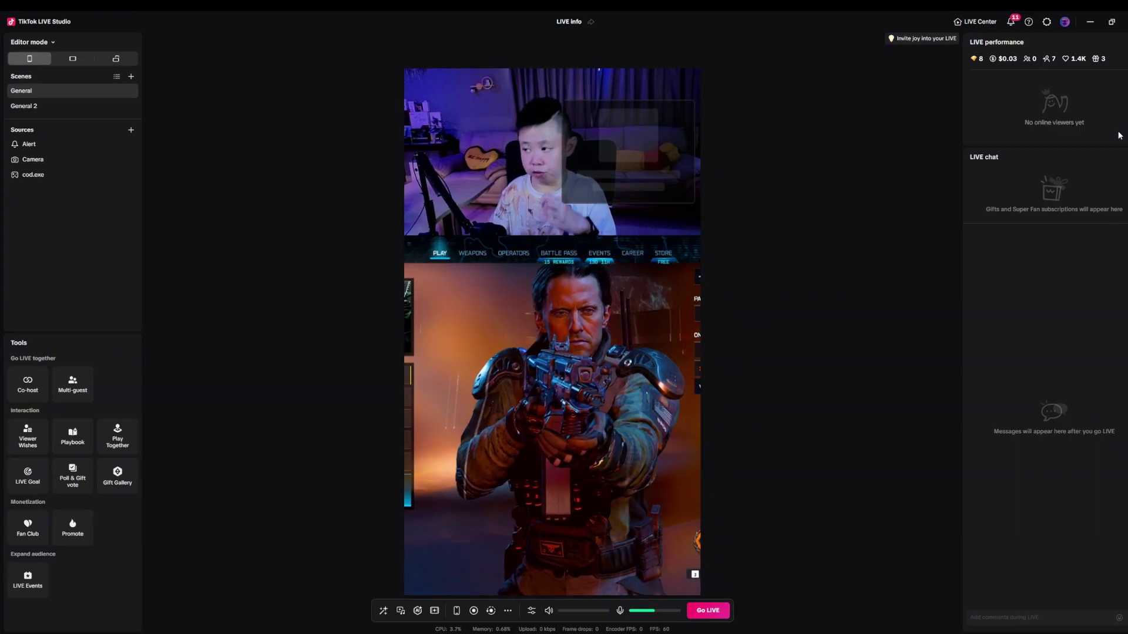
Show the LIVE chat in a floating window, lowering its background opacity close to the minimum and keeping the content opacity at full
left_click(1116, 156)
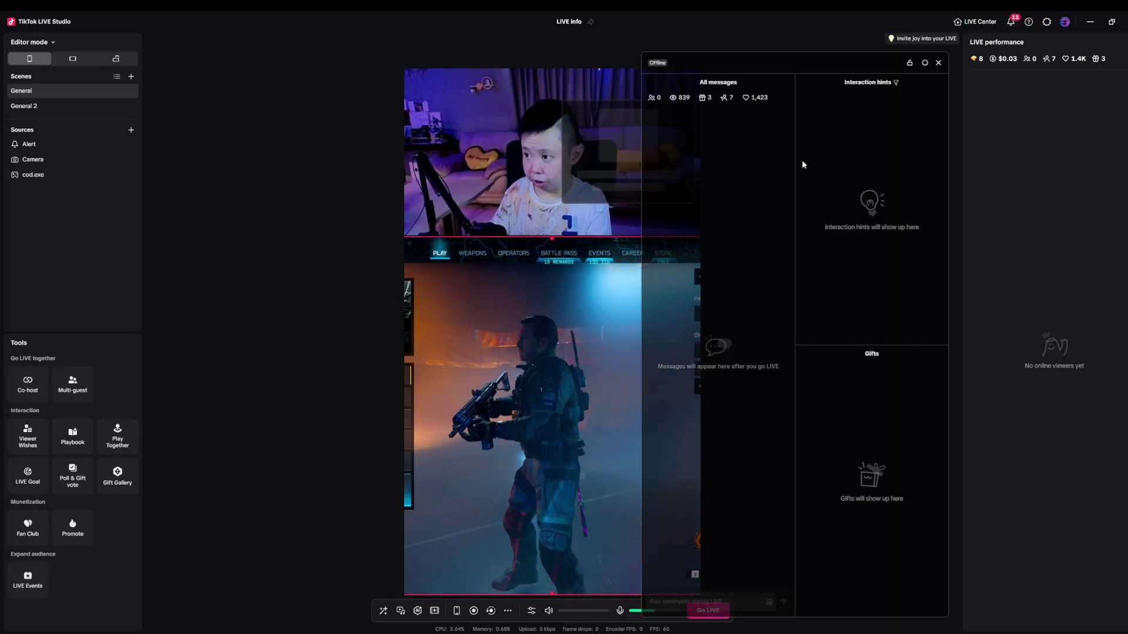
left_click(926, 63)
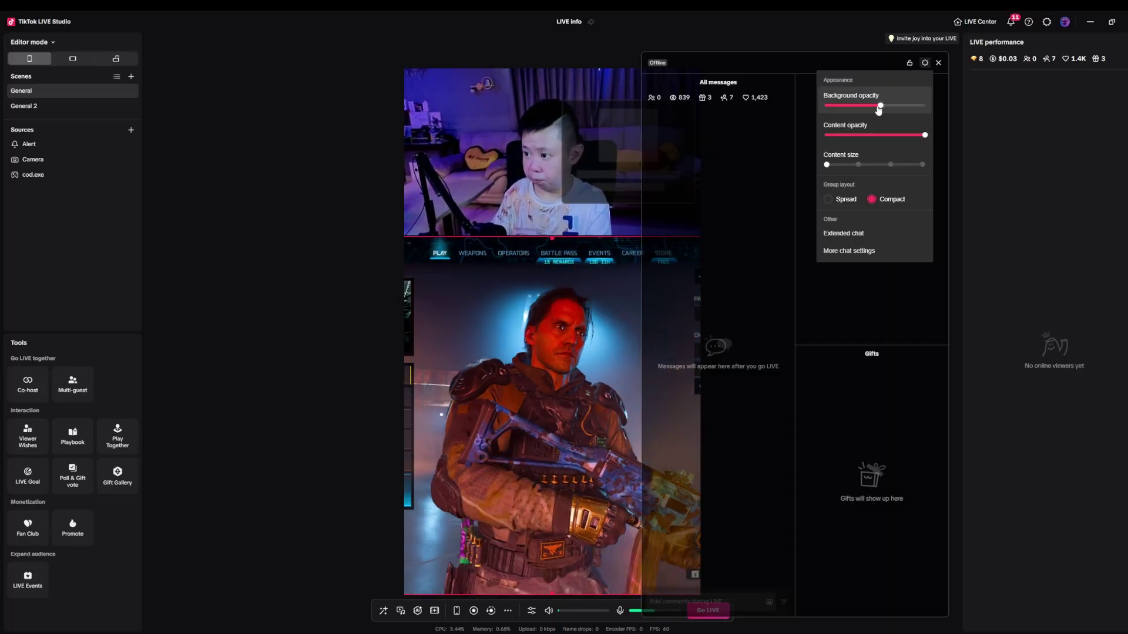
left_click_drag(881, 105, 836, 106)
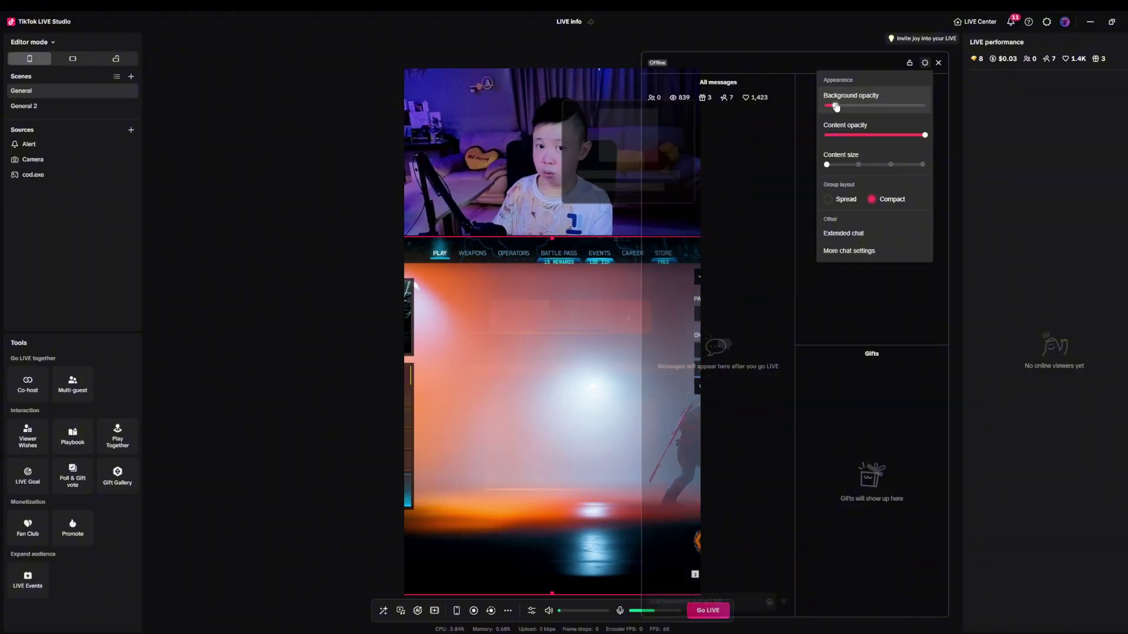
left_click_drag(837, 106, 874, 105)
left_click(917, 135)
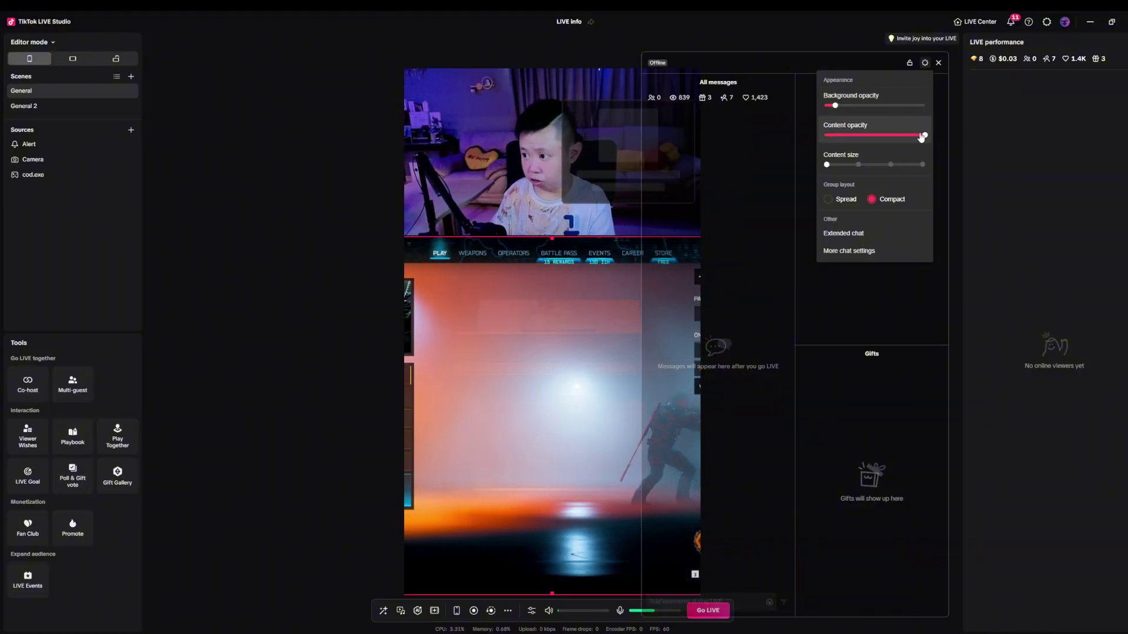
Review the chat settings for General, Real-time assist, Extended chat and Floating window
left_click(854, 252)
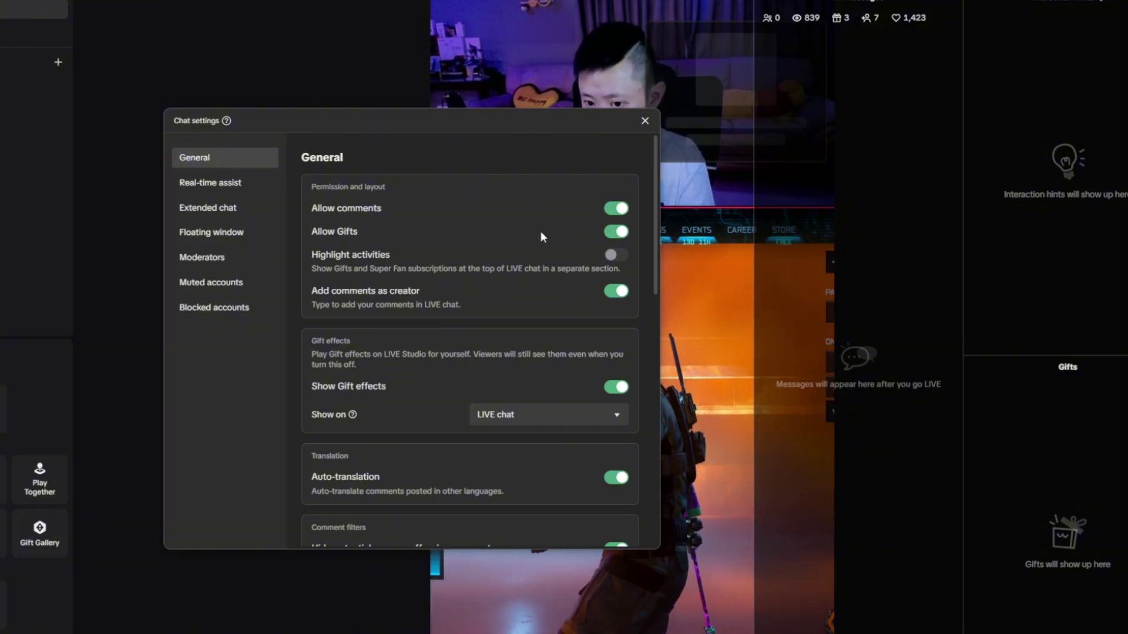
scroll(385, 261, "down", 2)
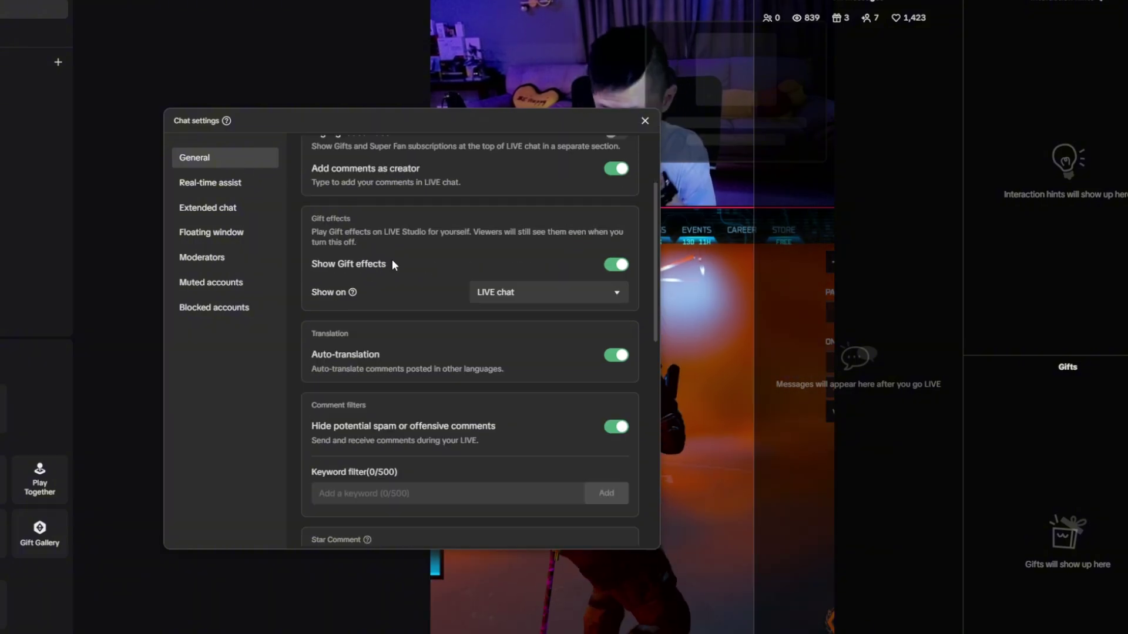
left_click(213, 183)
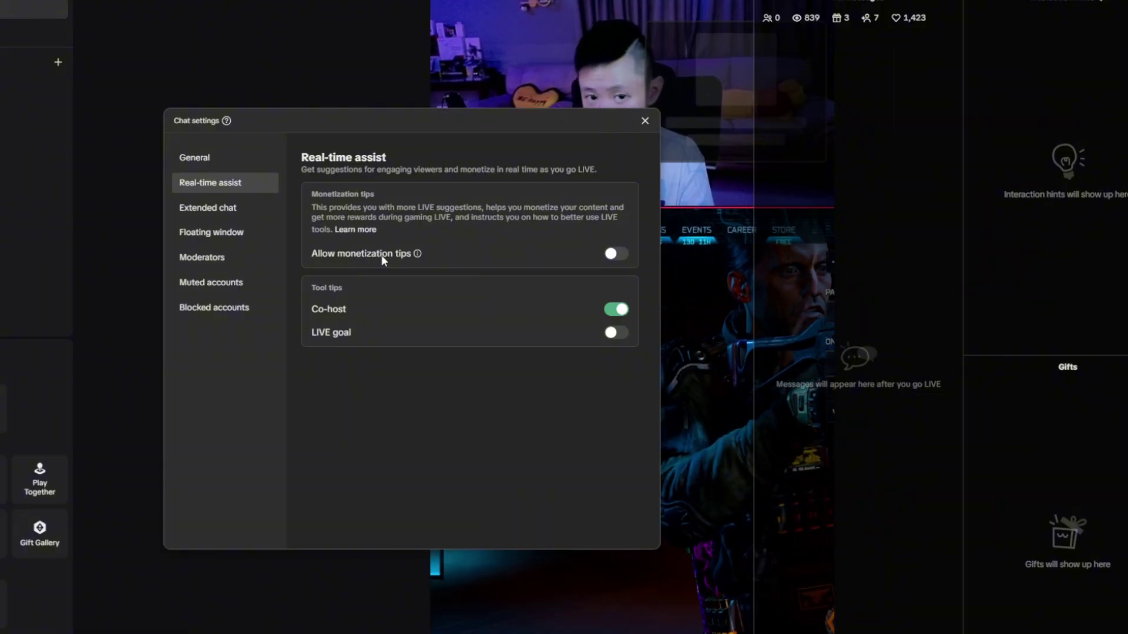
left_click(240, 213)
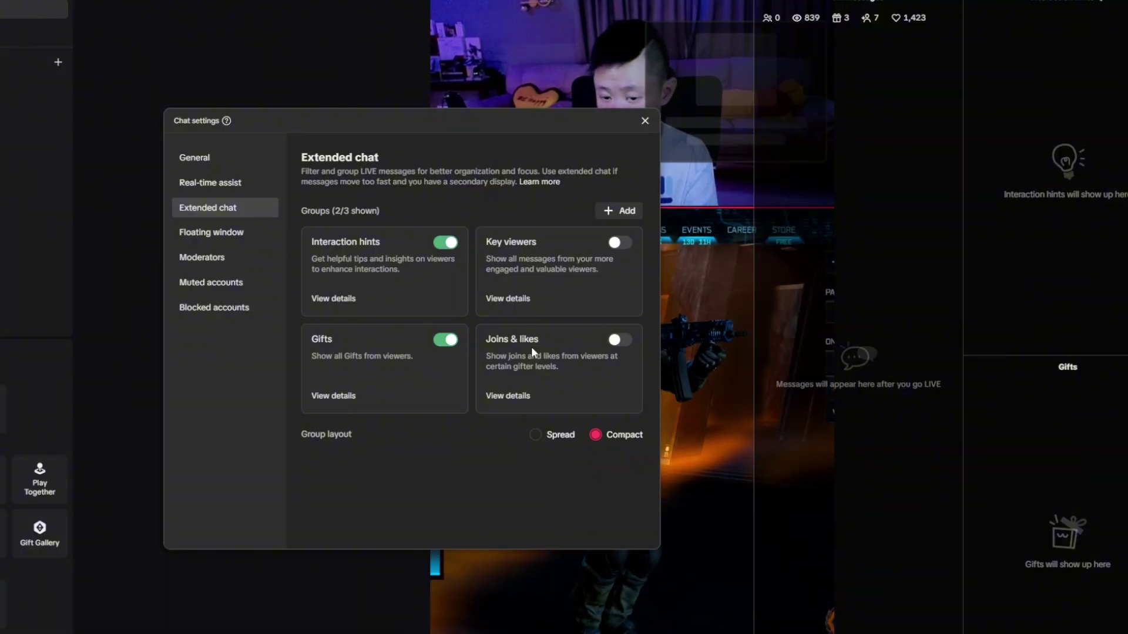
left_click(225, 246)
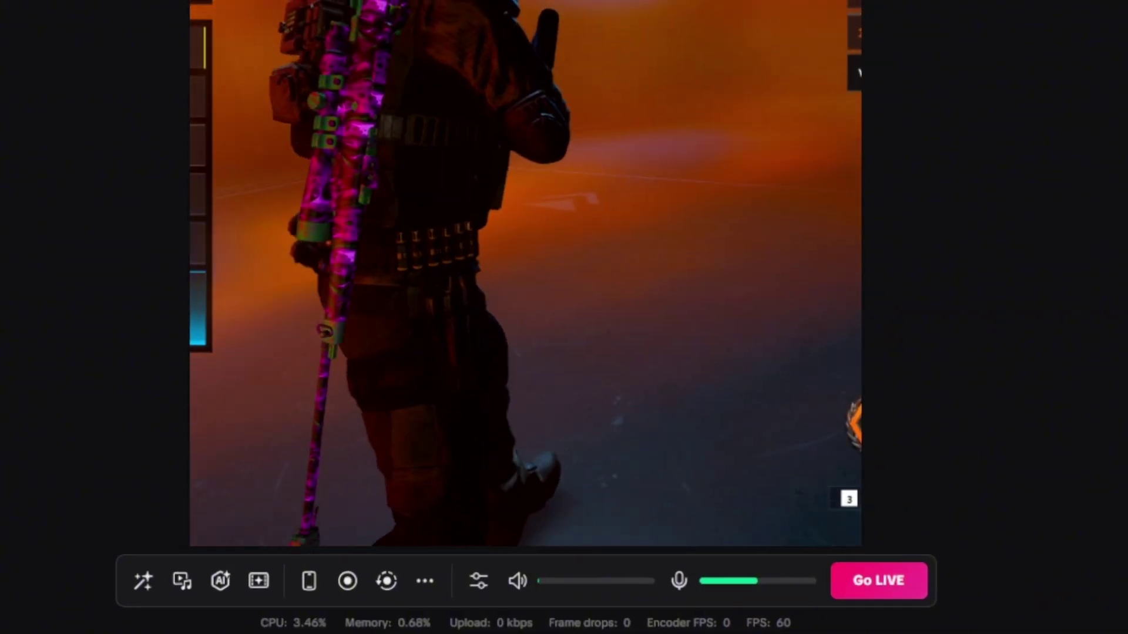
Start going live and review the LIVE info, video settings and Super Fan options before broadcasting
left_click(874, 584)
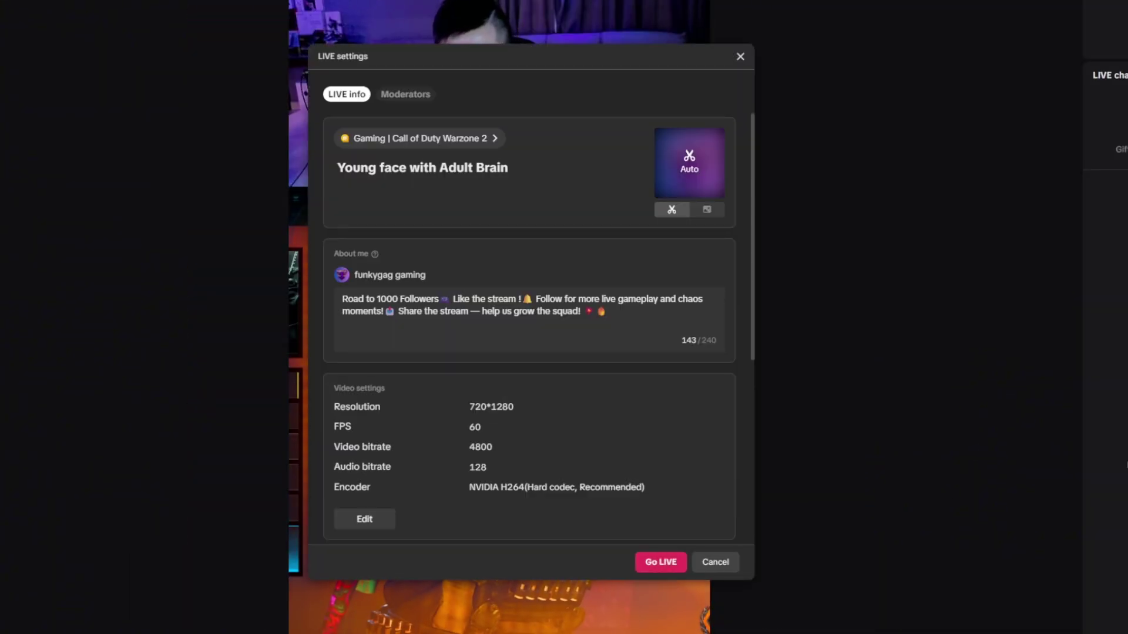
scroll(517, 341, "down", 3)
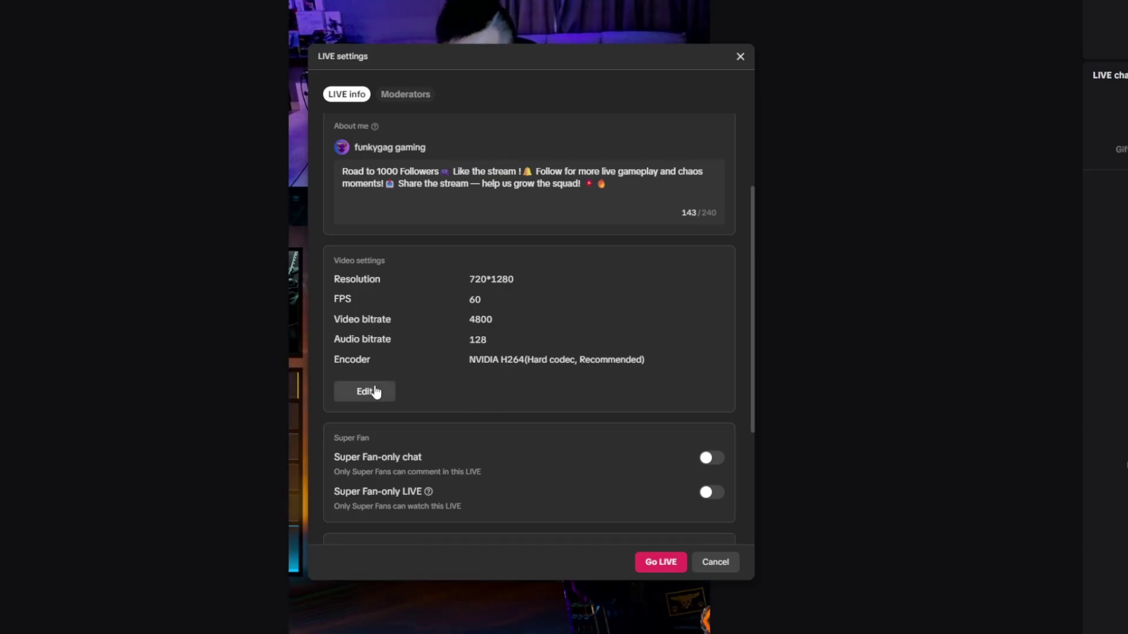
scroll(375, 392, "up", 3)
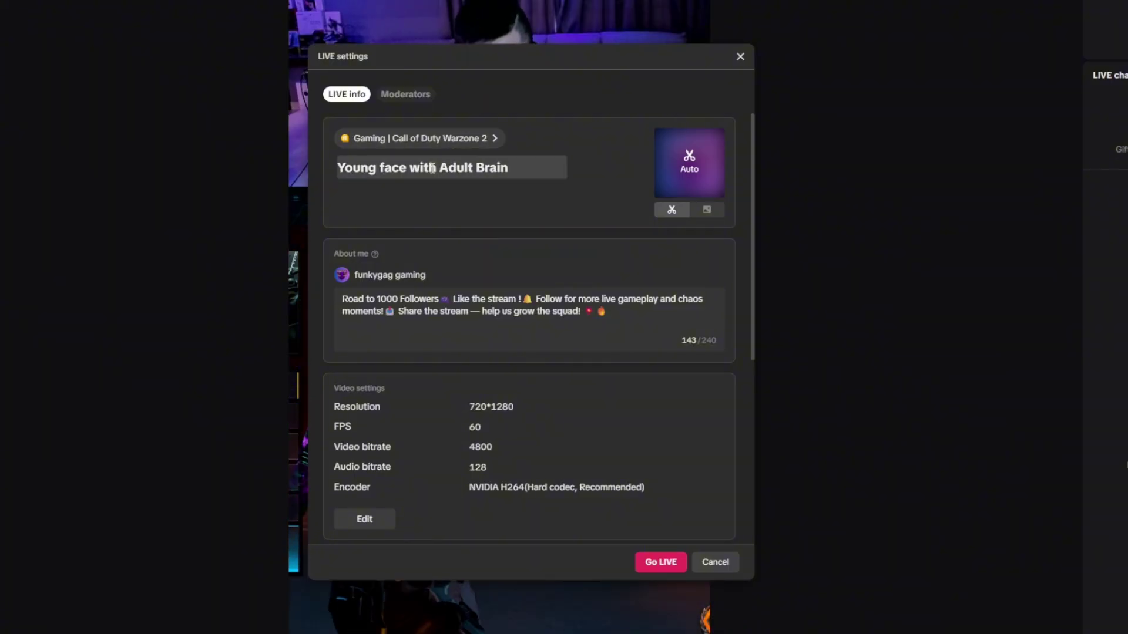
scroll(468, 220, "down", 5)
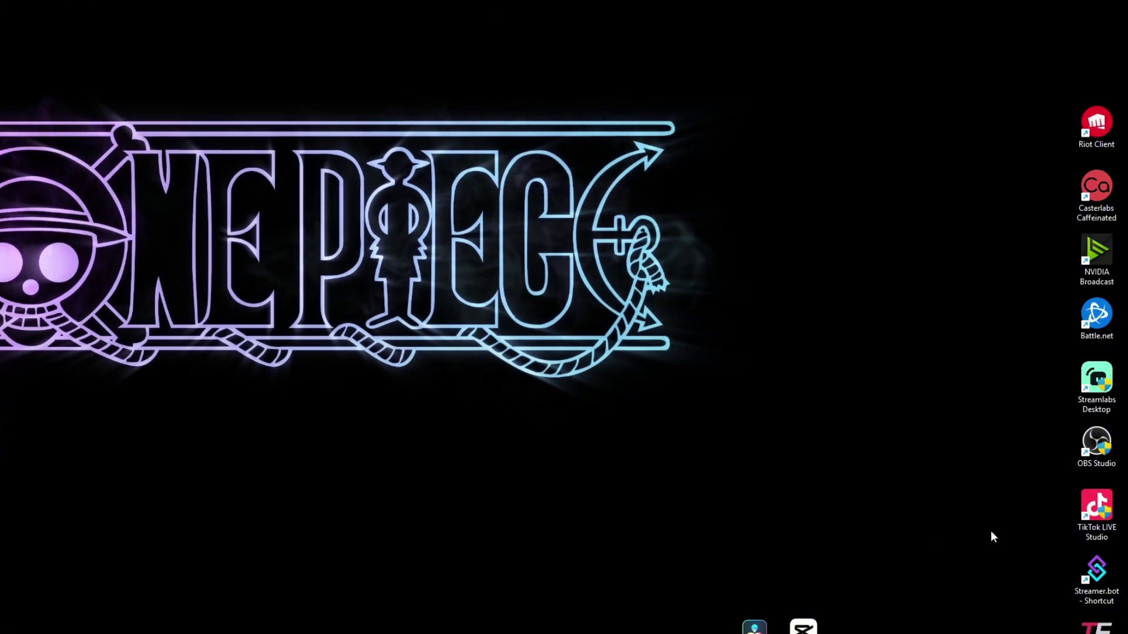
Check the run-as-administrator option in the compatibility properties of the TikTok LIVE Studio desktop shortcut
right_click(1090, 512)
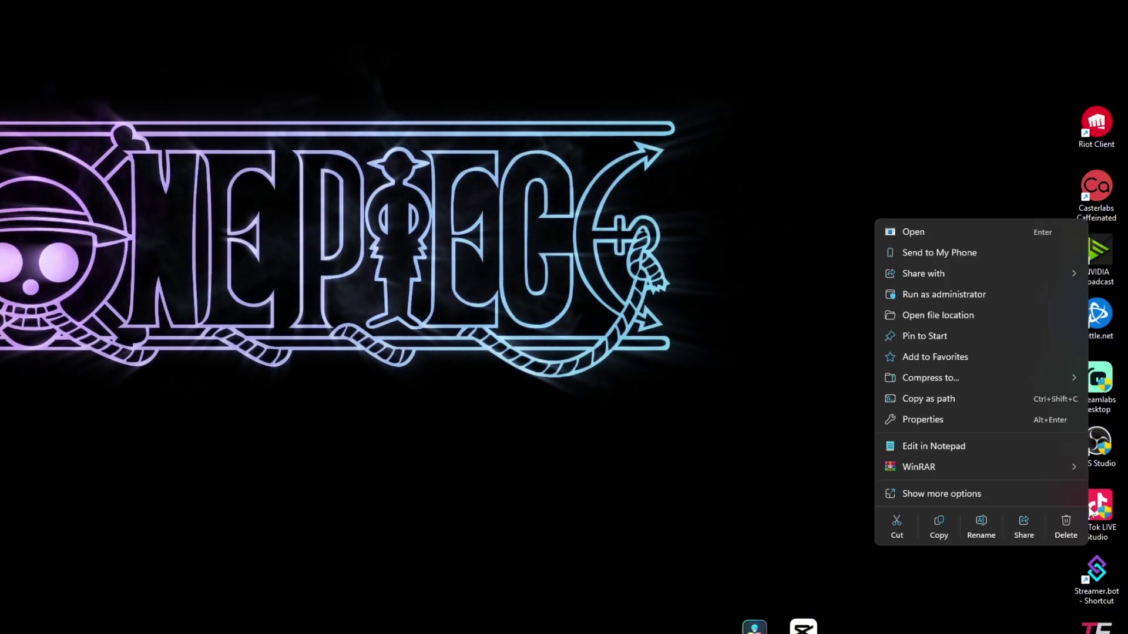
left_click(940, 420)
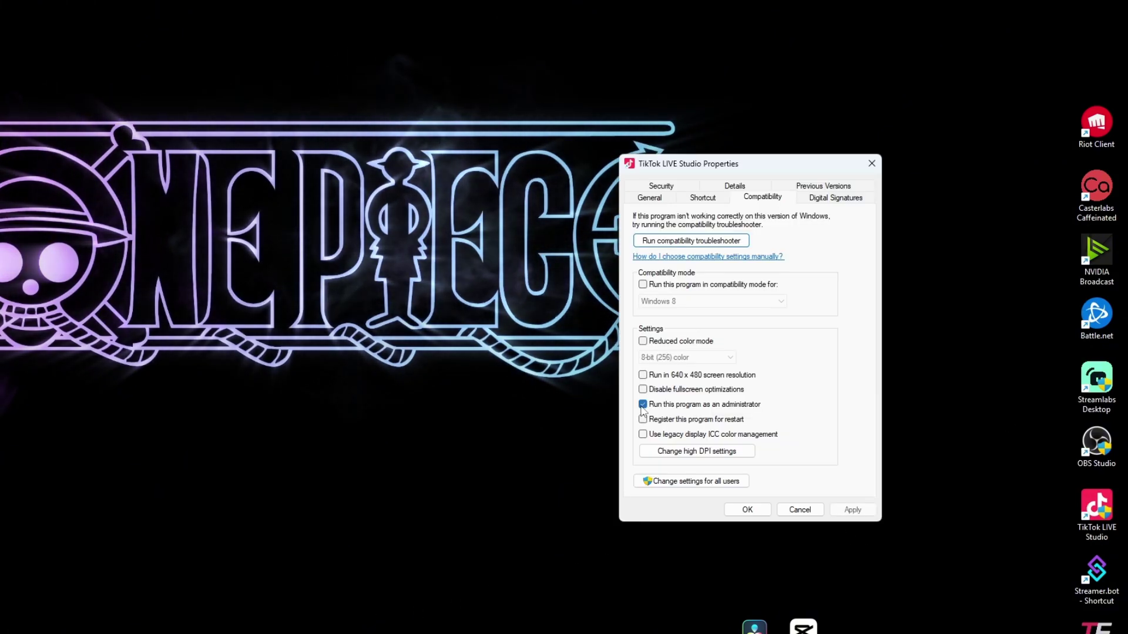